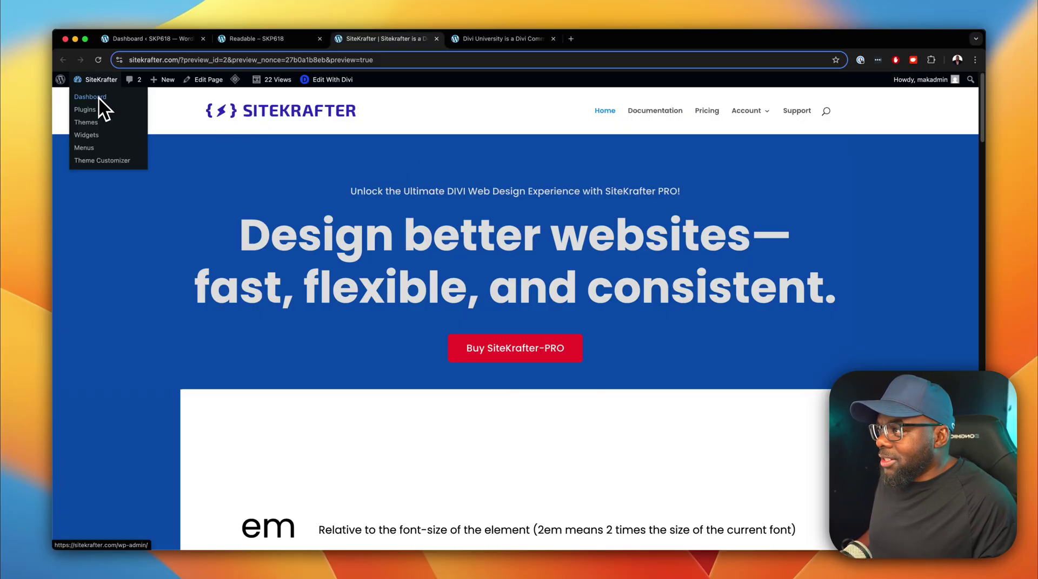
# Go to Appearance > Themes in WordPress admin, view the Divi theme details, then close them.
pyautogui.click(98, 96)
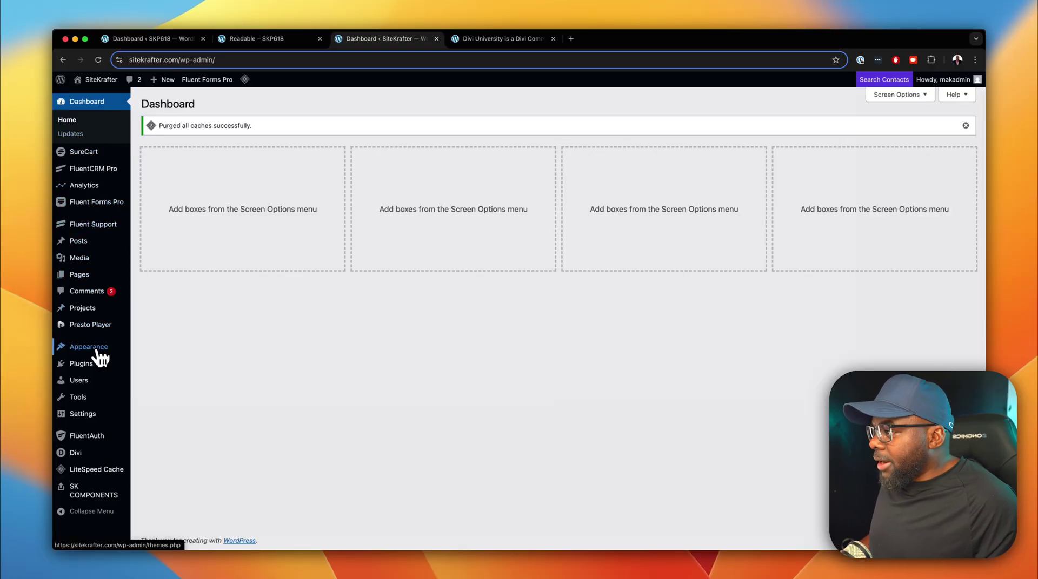
pyautogui.moveTo(99, 358)
pyautogui.click(146, 348)
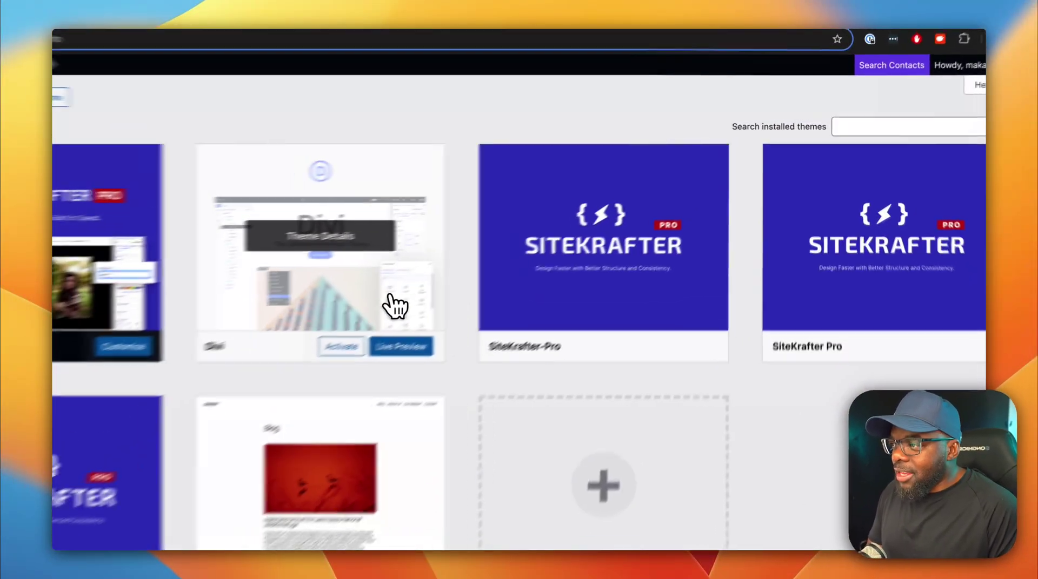
pyautogui.click(494, 263)
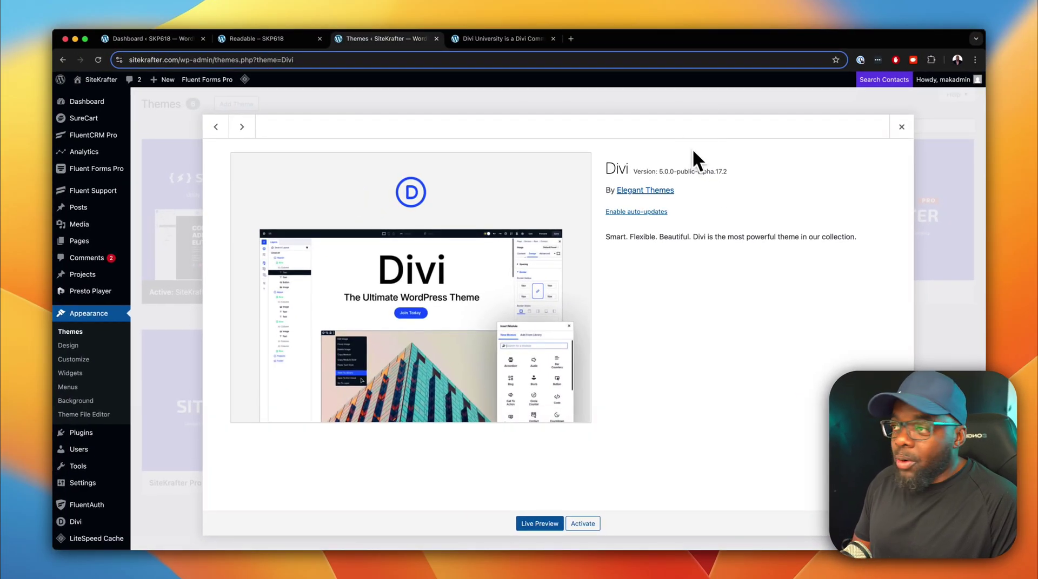
pyautogui.click(676, 99)
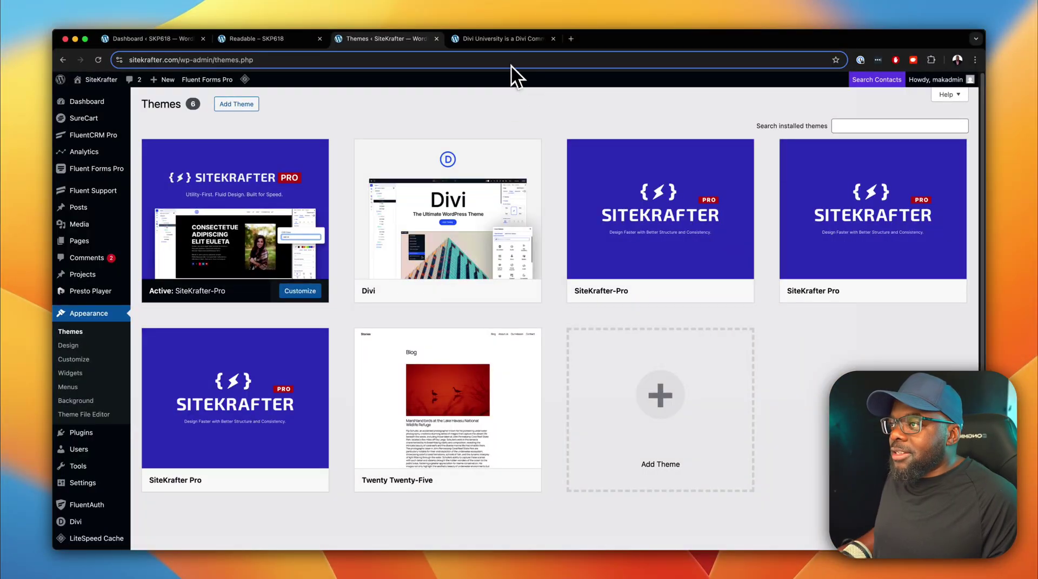
# In Divi University, go through My Dashboard and Courses to the SiteKrafter PRO course.
pyautogui.click(512, 40)
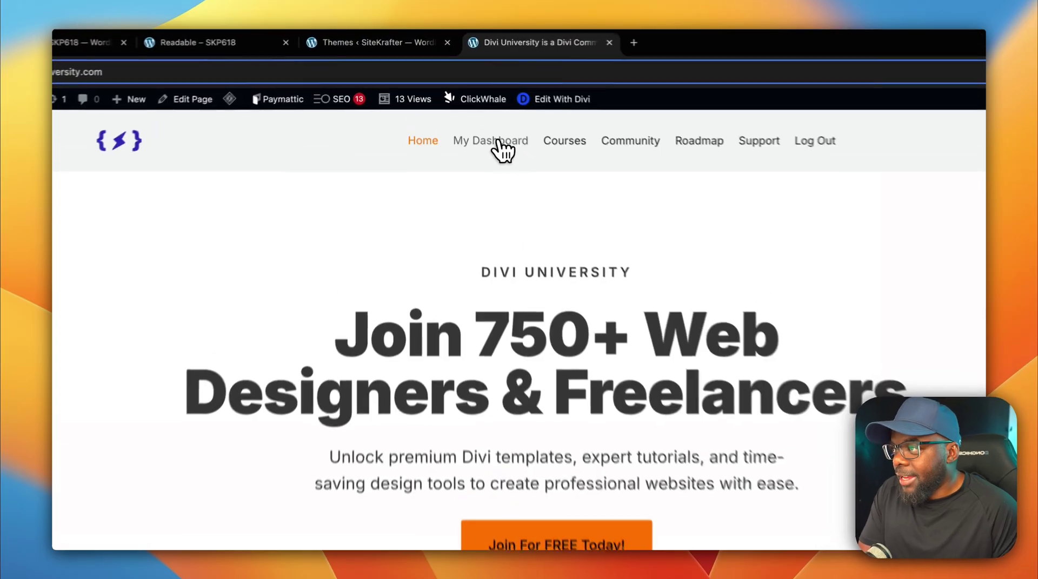
pyautogui.click(497, 142)
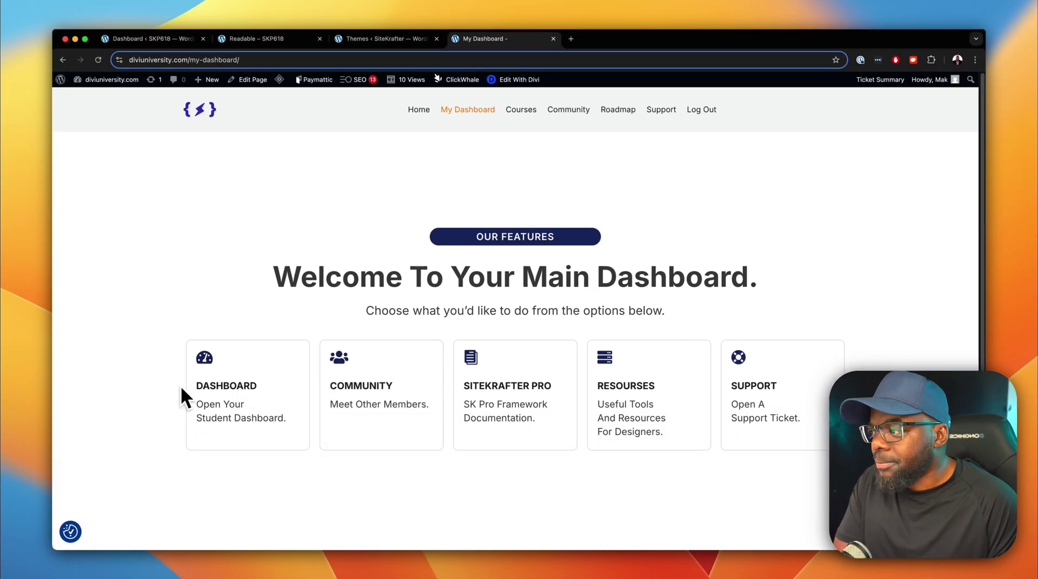
pyautogui.click(520, 110)
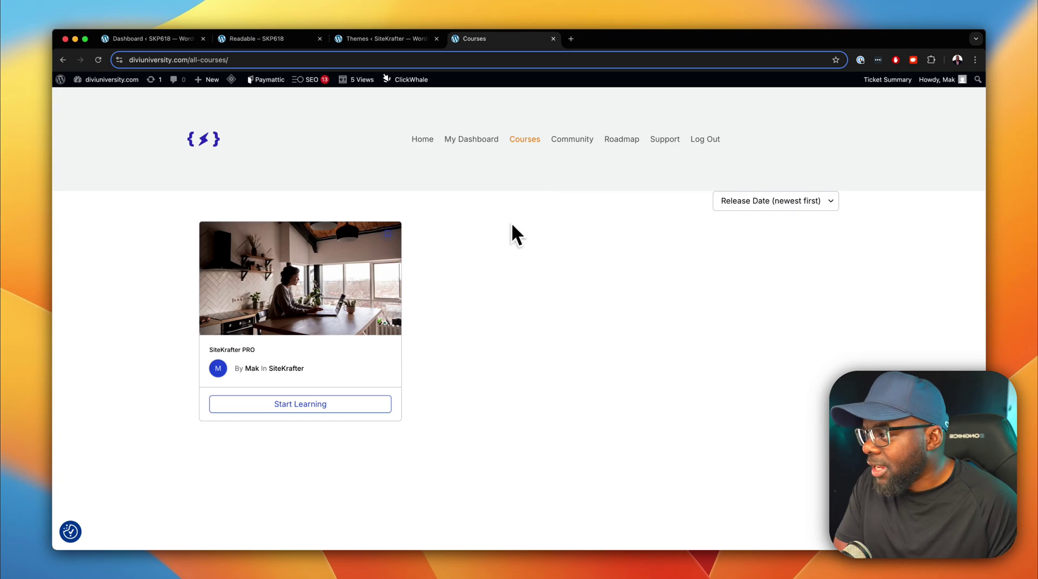
pyautogui.click(412, 307)
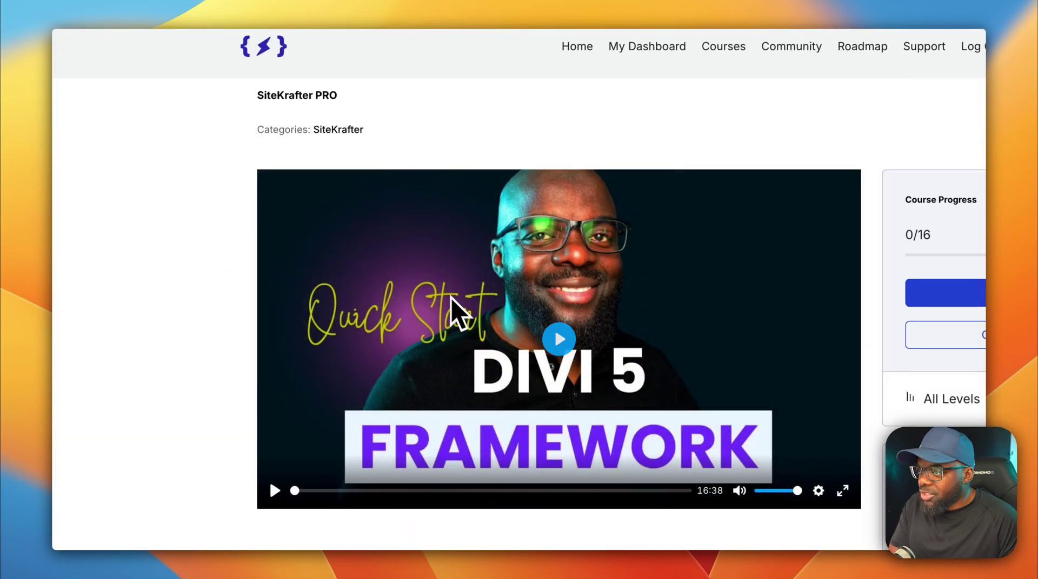
# Open the Getting Started Fast lesson, then collapse and re-expand the course content sidebar.
pyautogui.scroll(-10, 876, 296)
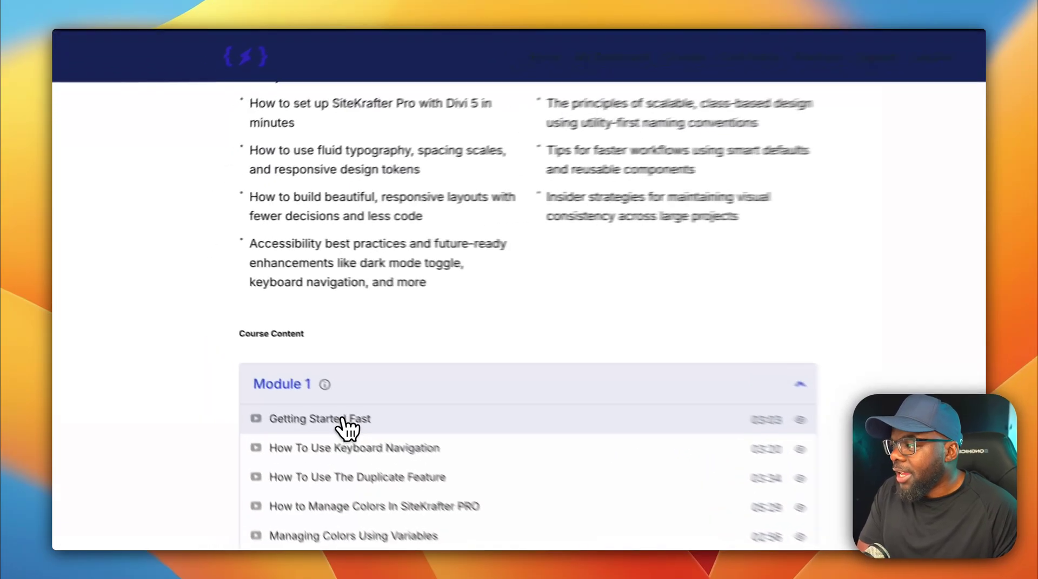
pyautogui.click(302, 373)
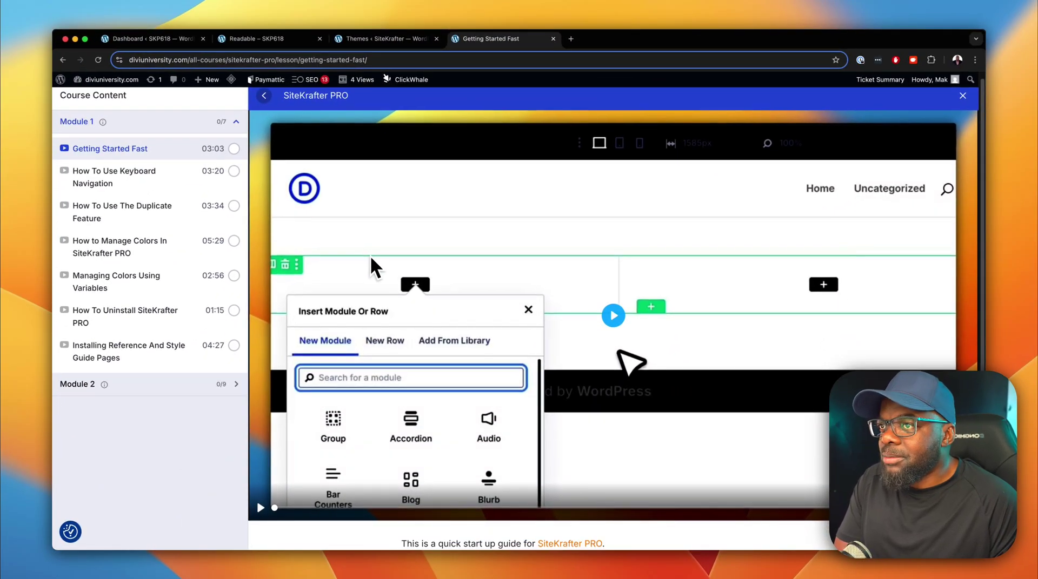
pyautogui.click(264, 102)
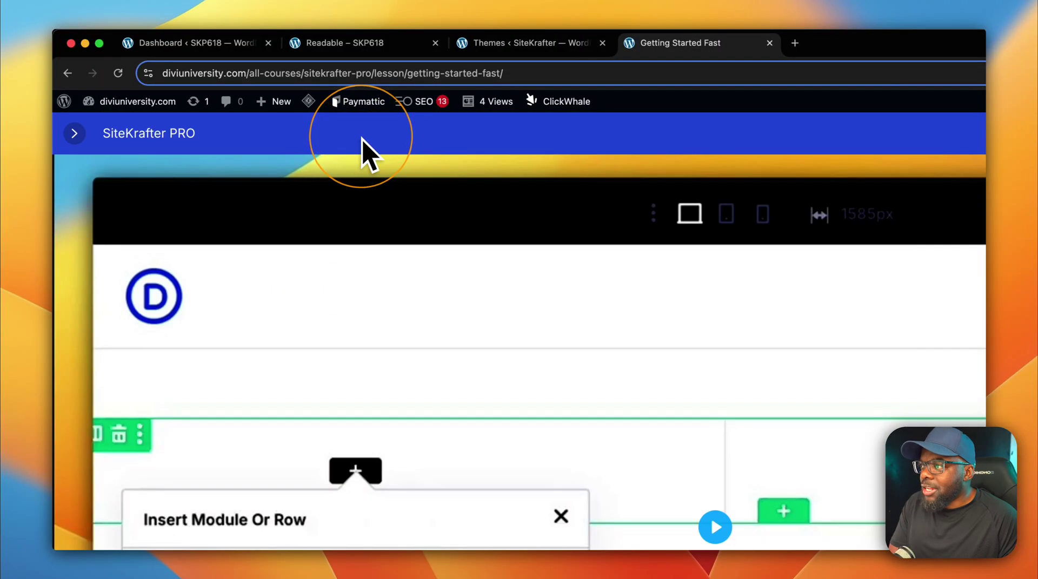
pyautogui.click(74, 133)
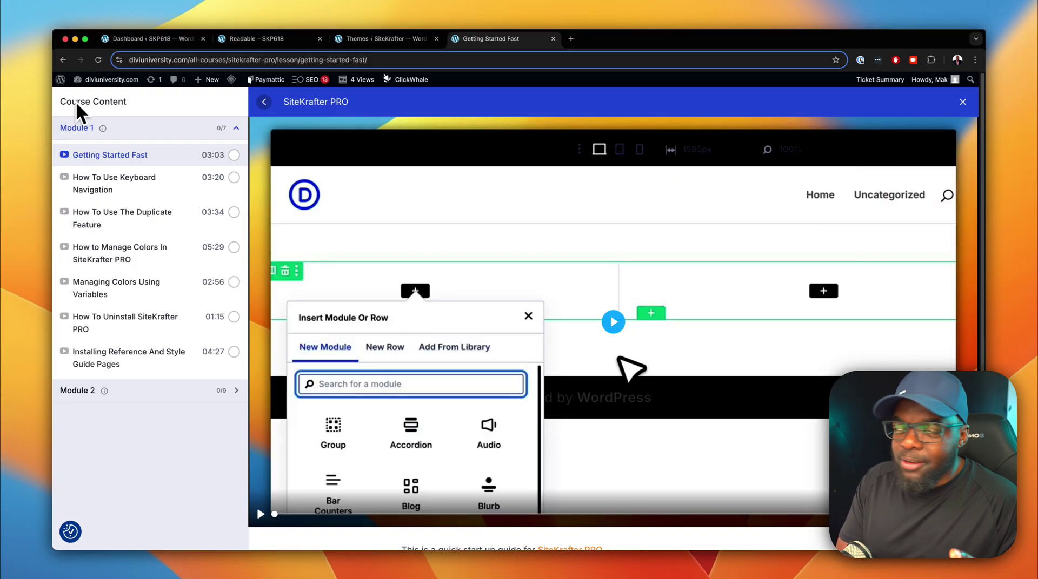
# Switch to the browser tab with the Readable page in the Divi builder.
pyautogui.click(264, 43)
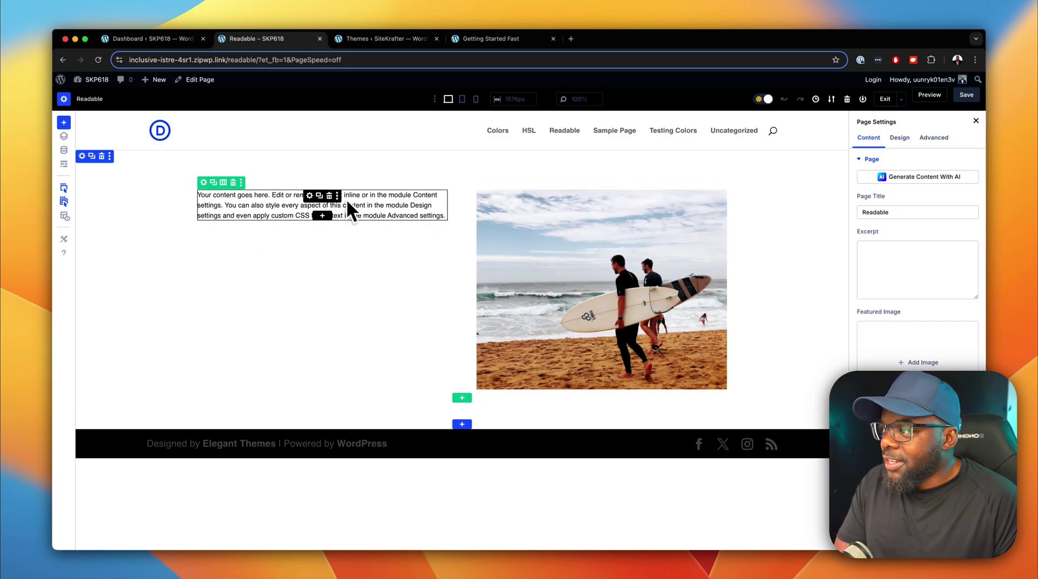
# Duplicate the text module and cut the copy down to its first sentence, 'Your content goes here.'.
pyautogui.click(319, 197)
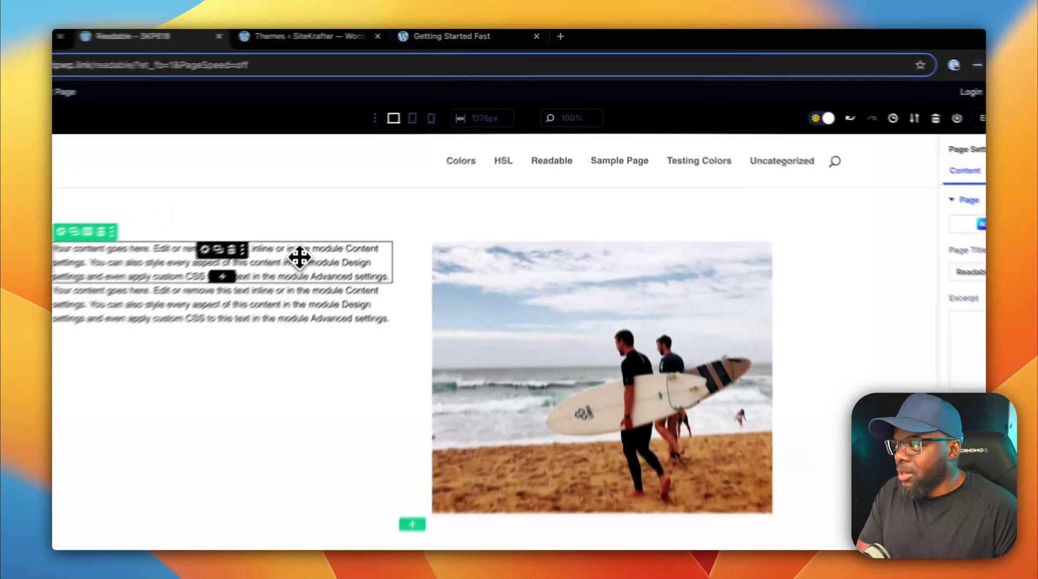
pyautogui.click(377, 204)
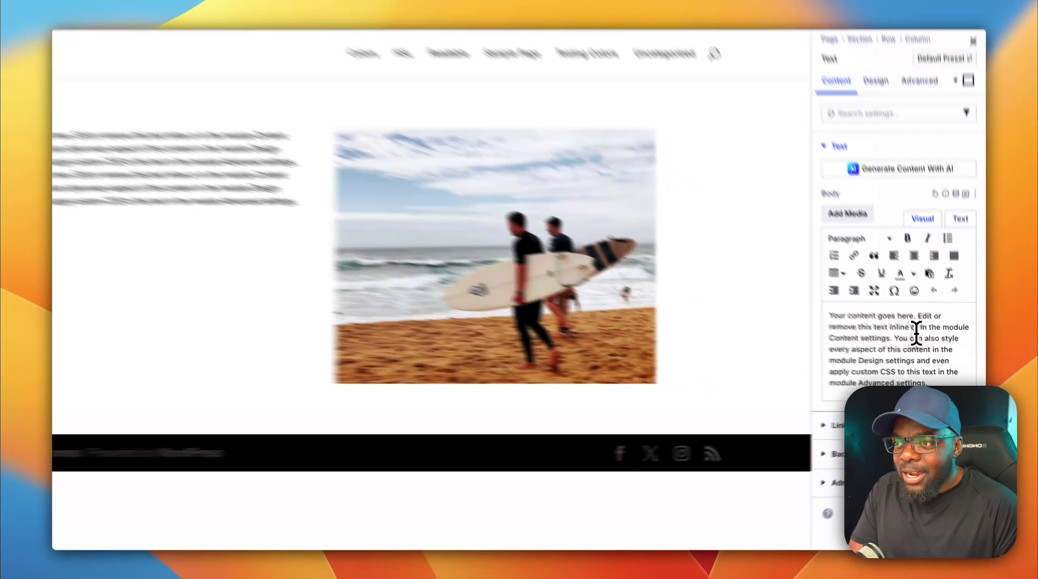
pyautogui.moveTo(933, 336); pyautogui.dragTo(948, 401)
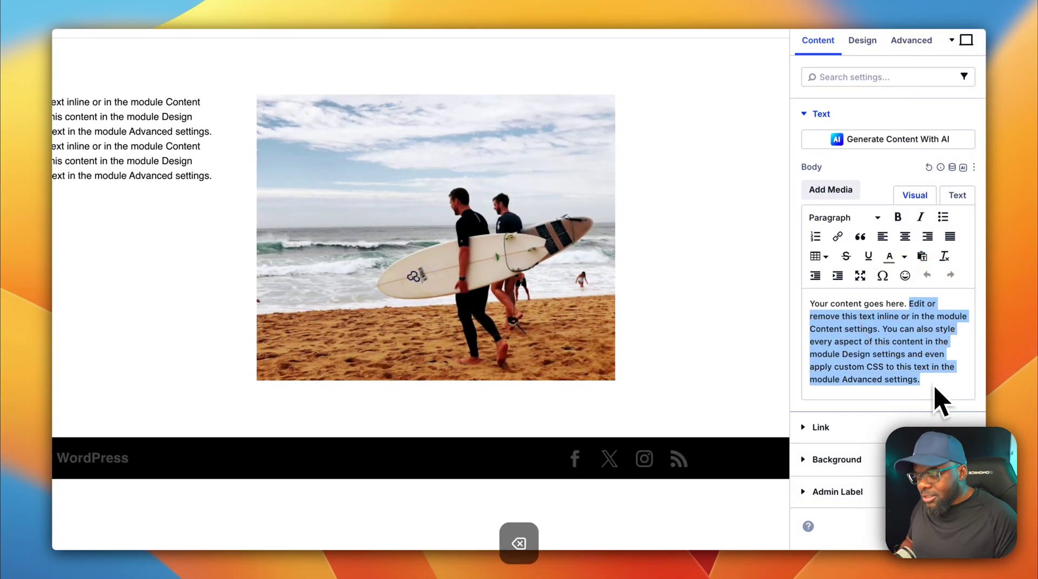
pyautogui.press('BackSpace')
# Format the sentence 'Your content goes here.' as a Heading 2.
pyautogui.moveTo(914, 304); pyautogui.dragTo(803, 306)
pyautogui.click(819, 218)
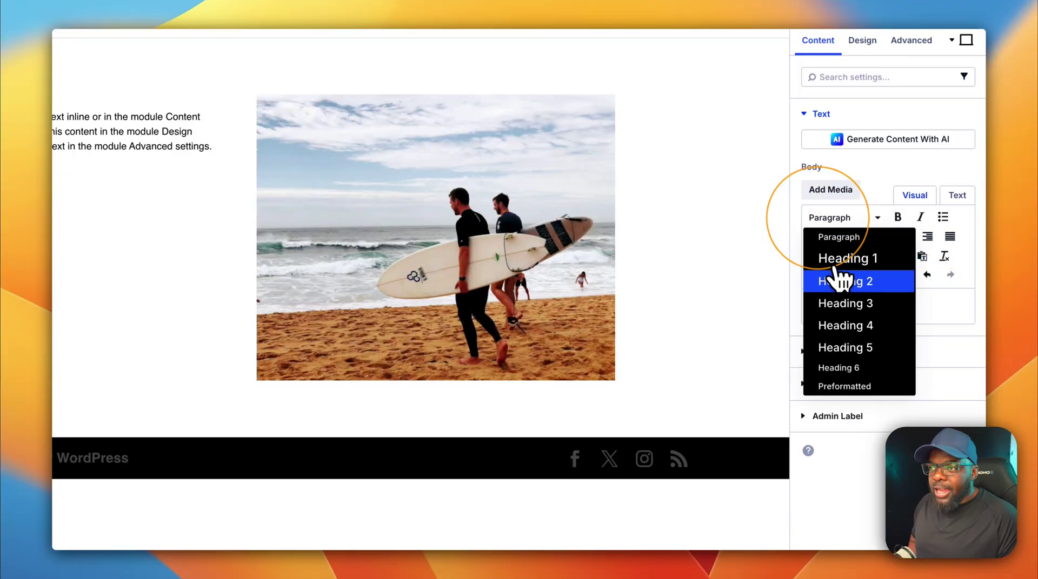
pyautogui.click(839, 281)
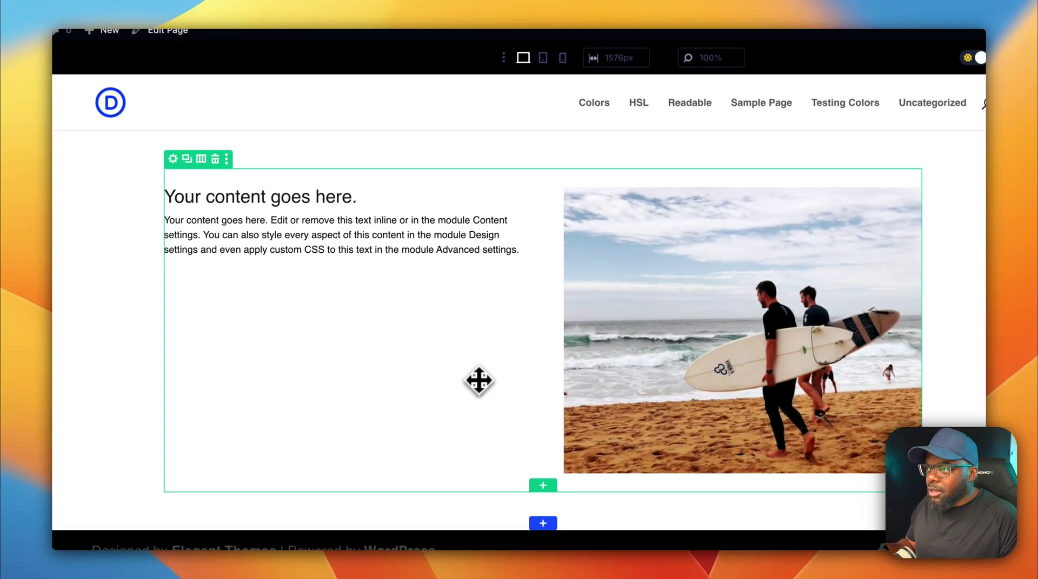
# Give the surfing photo a 13 px border radius under Design > Border.
pyautogui.click(827, 325)
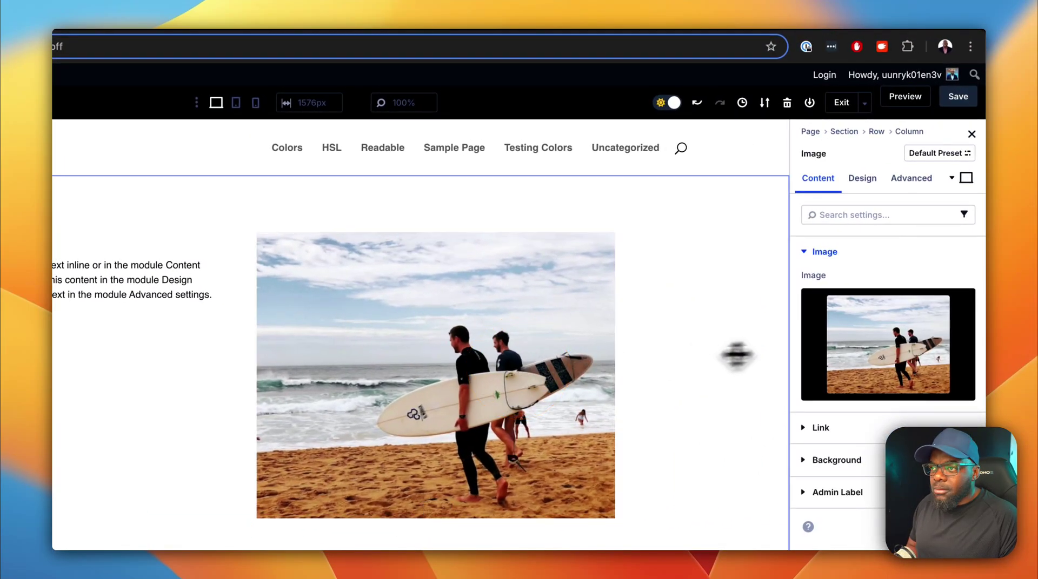
pyautogui.click(864, 181)
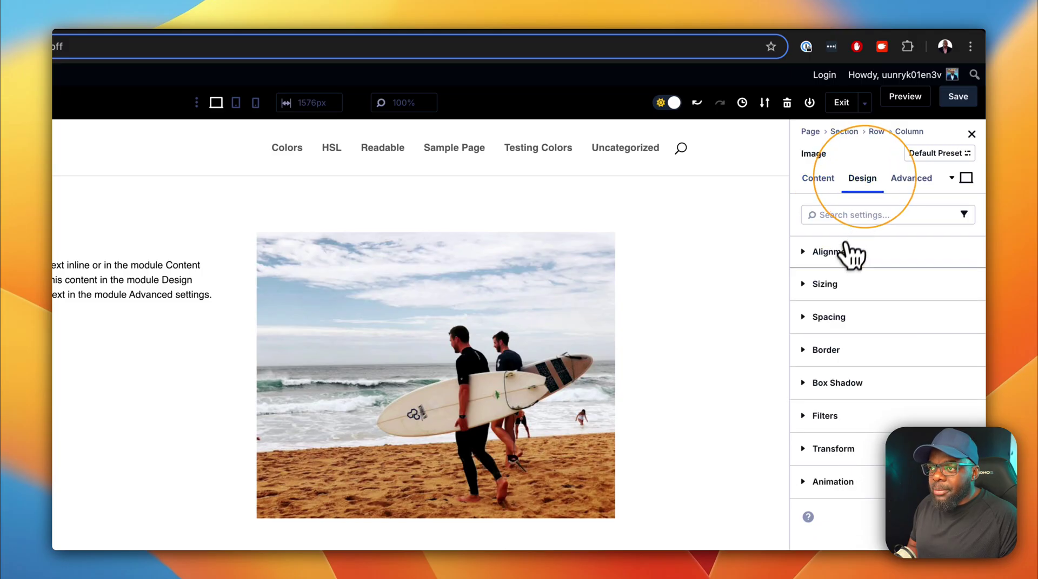
pyautogui.click(827, 351)
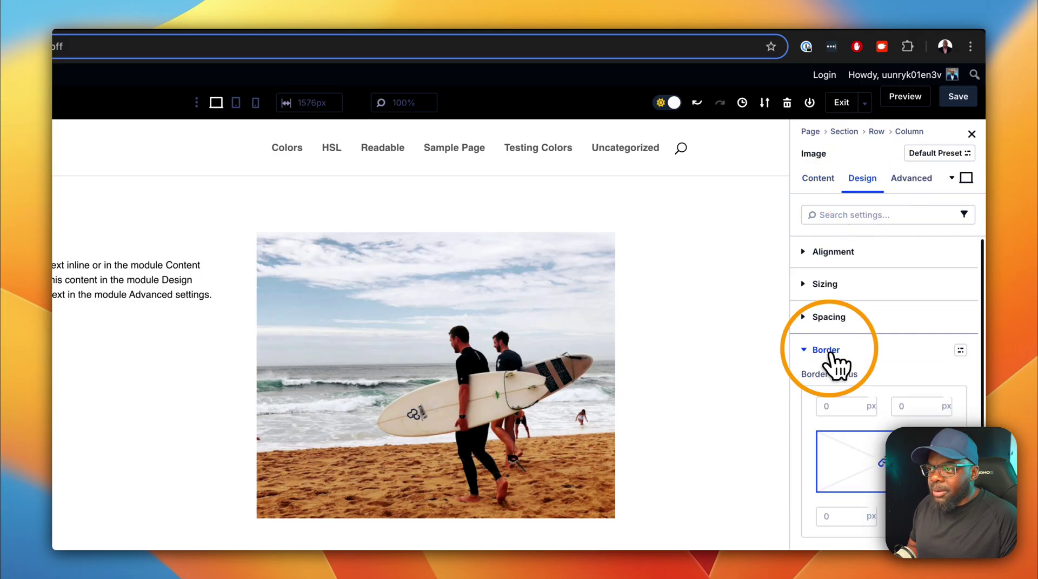
pyautogui.click(860, 404)
pyautogui.click(860, 403)
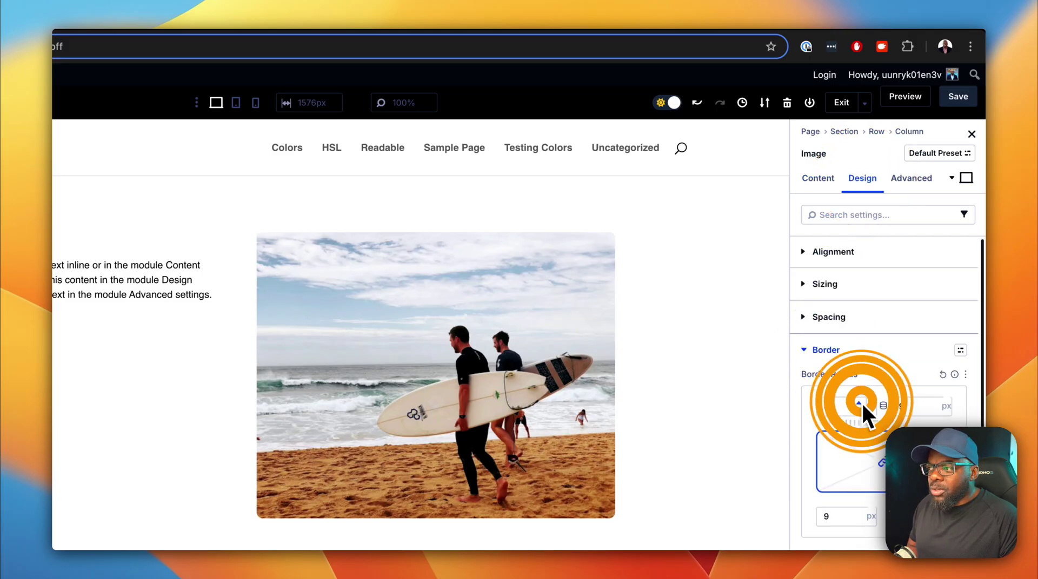
pyautogui.click(860, 403)
pyautogui.click(860, 404)
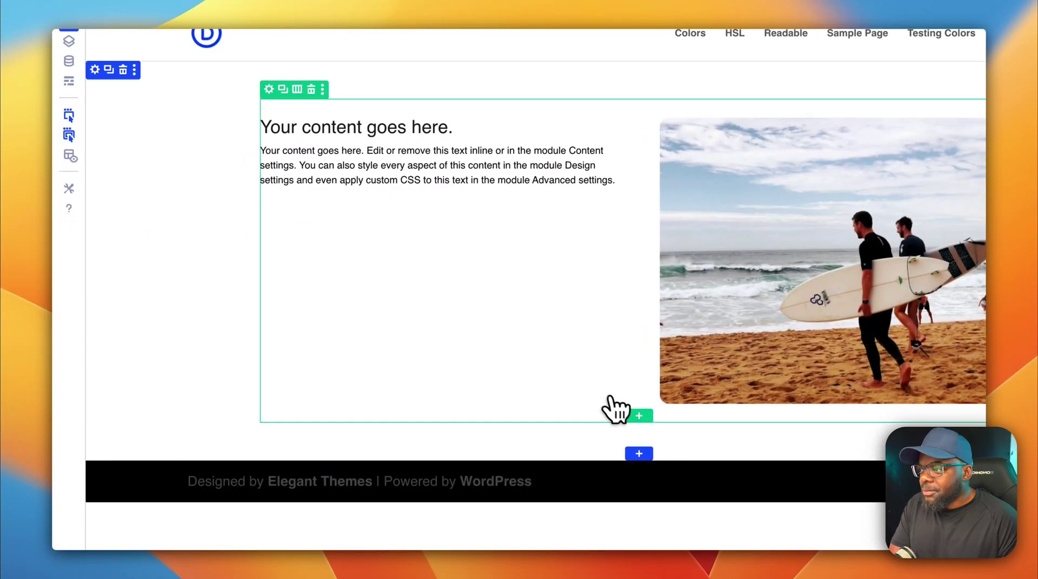
# Insert a three-column row below and add a Blurb module to its first column.
pyautogui.click(638, 417)
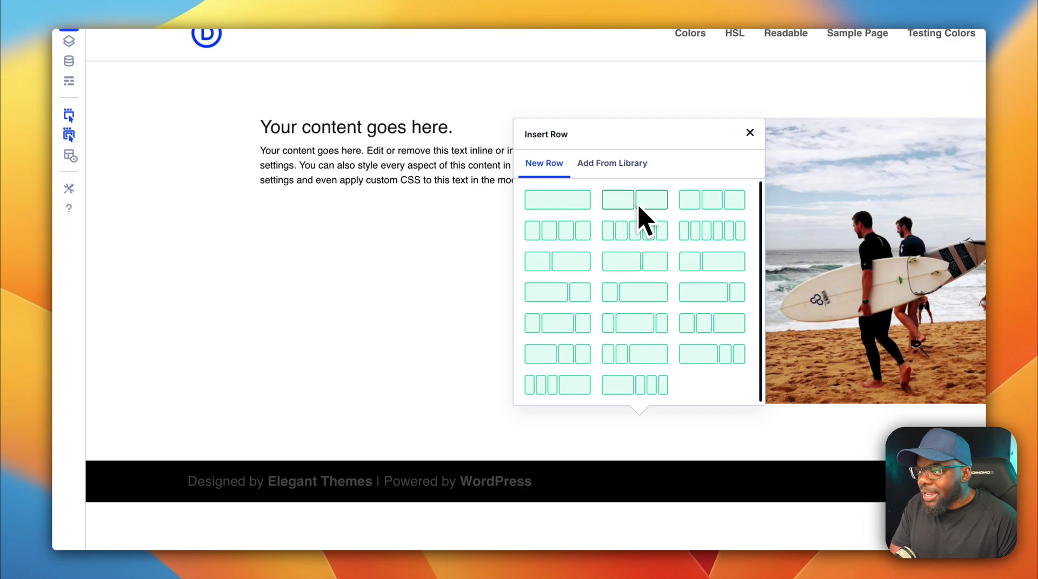
pyautogui.click(709, 200)
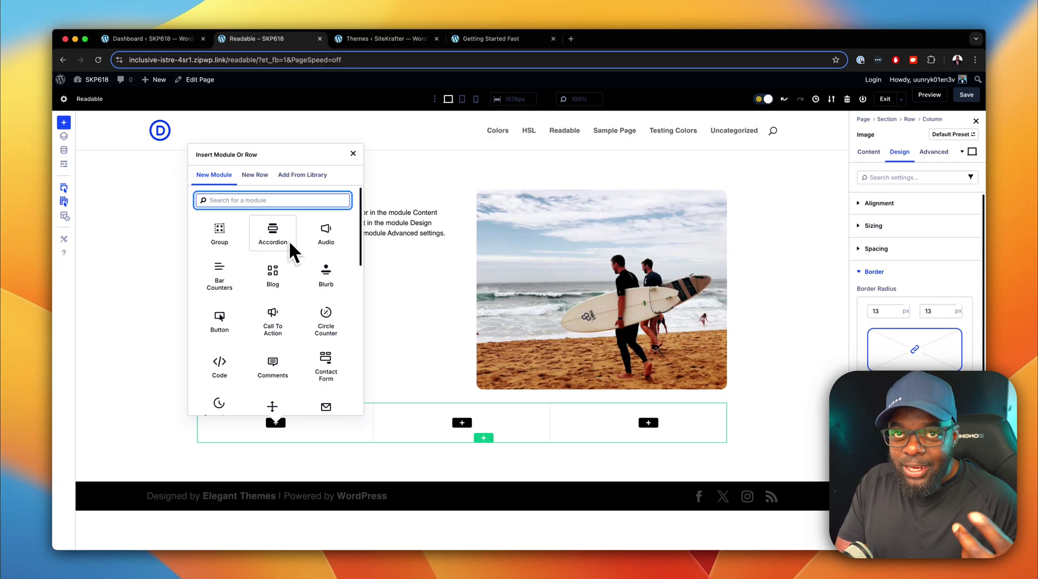
pyautogui.click(326, 277)
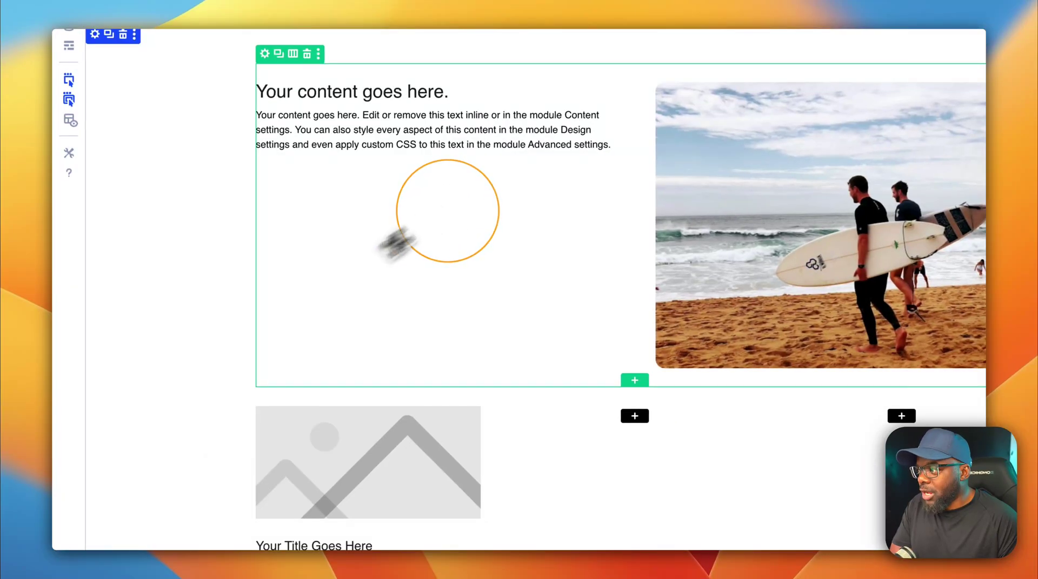
# Open the Blurb's design options, then go back to the surfing photo's settings.
pyautogui.scroll(-3, 218, 346)
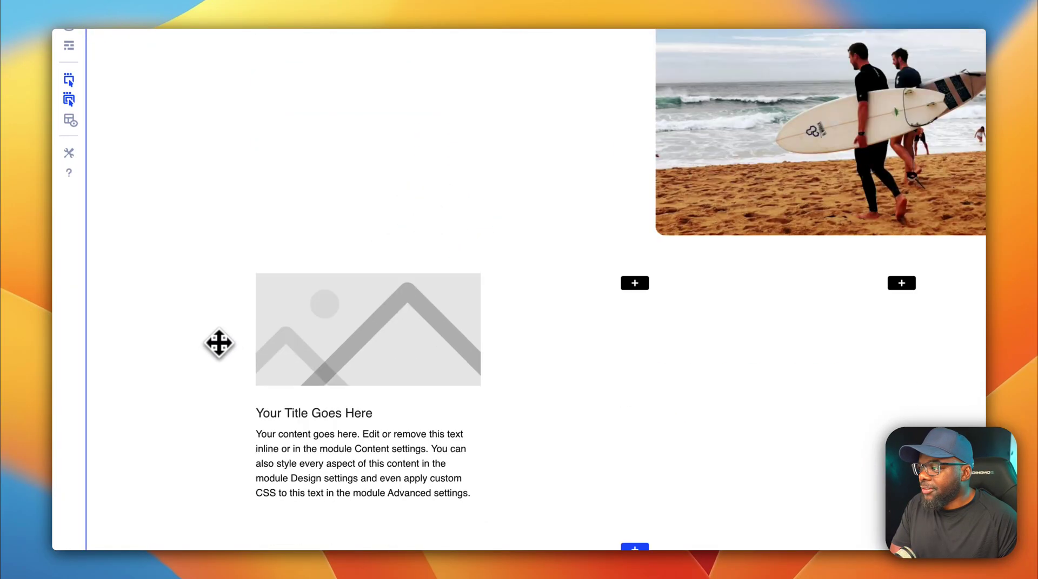
pyautogui.click(448, 369)
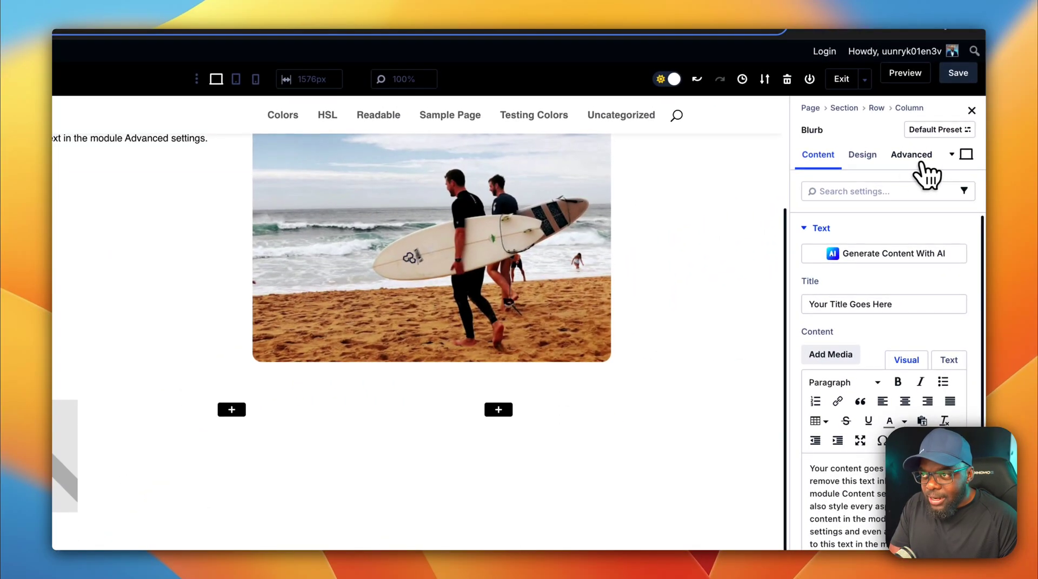
pyautogui.click(864, 157)
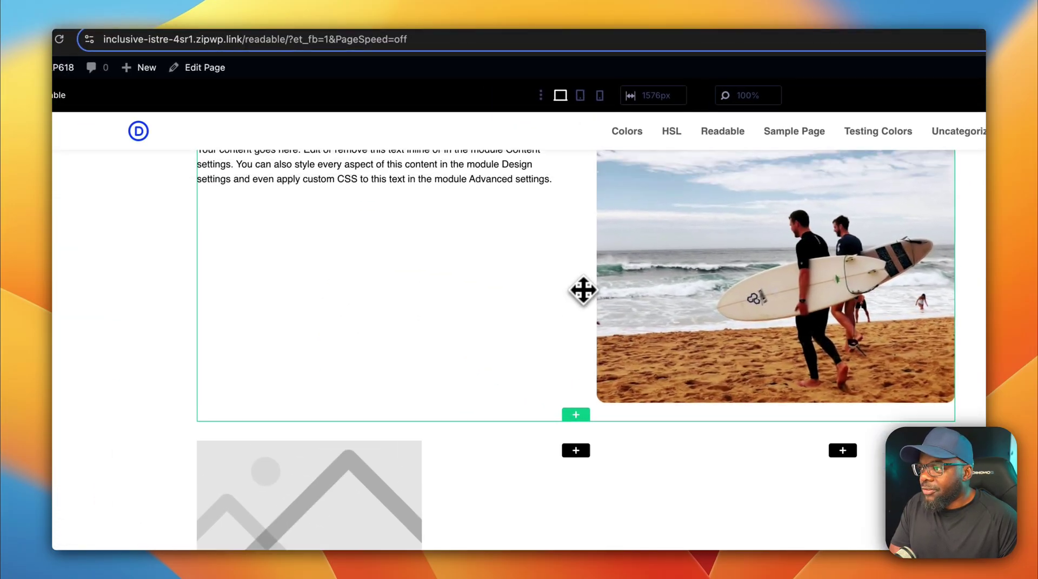
pyautogui.scroll(2, 583, 290)
pyautogui.click(705, 308)
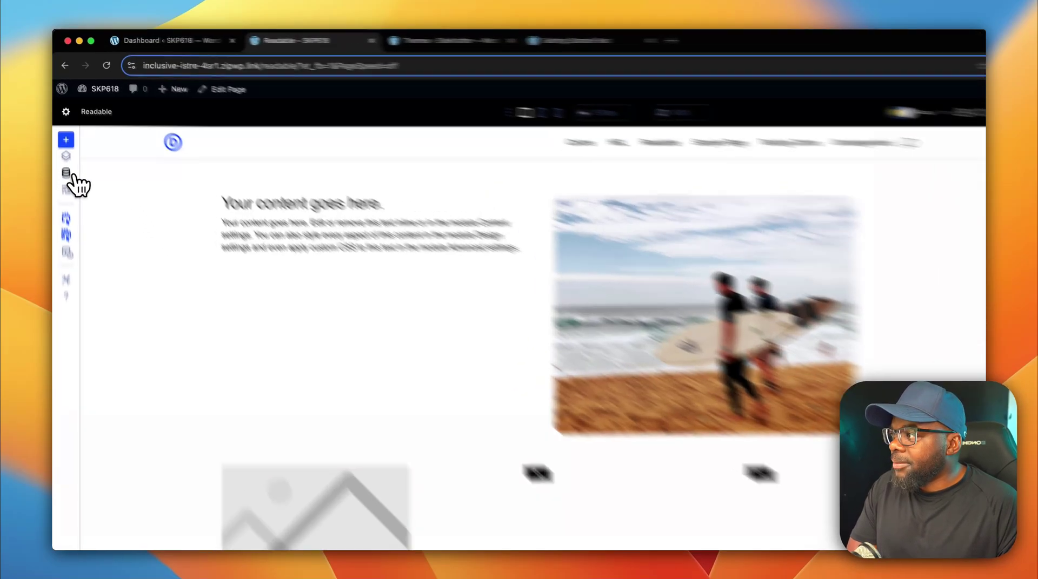
# Under Global Variables > Colors, add a new global color named 'custom color'.
pyautogui.click(63, 150)
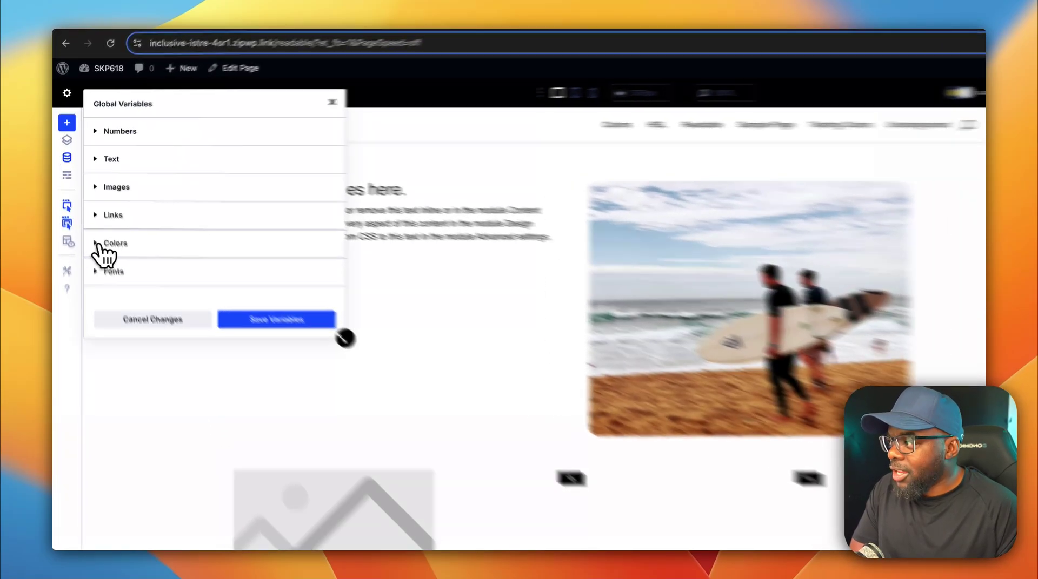
pyautogui.click(93, 219)
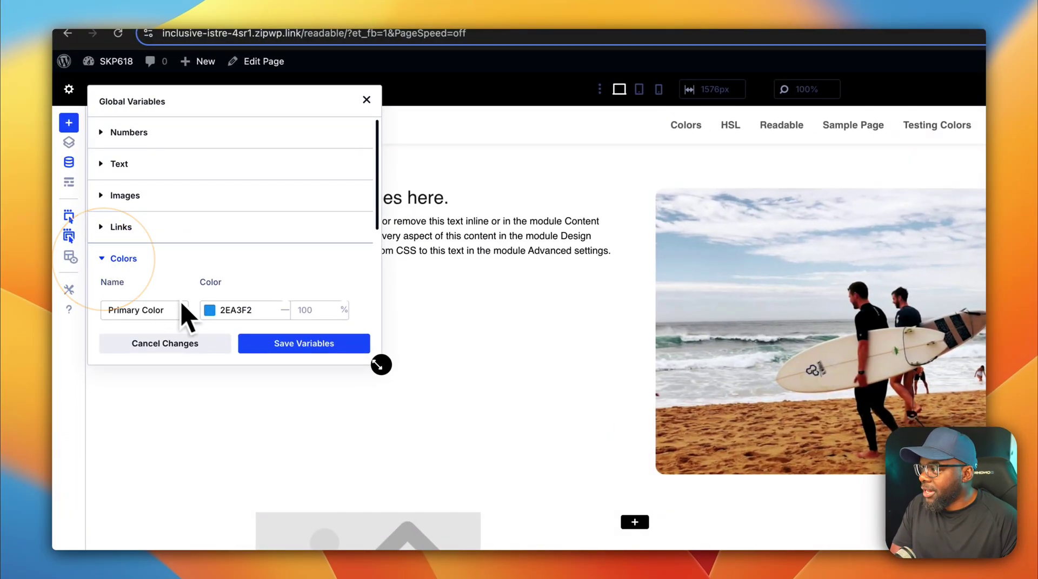
pyautogui.scroll(-3, 234, 340)
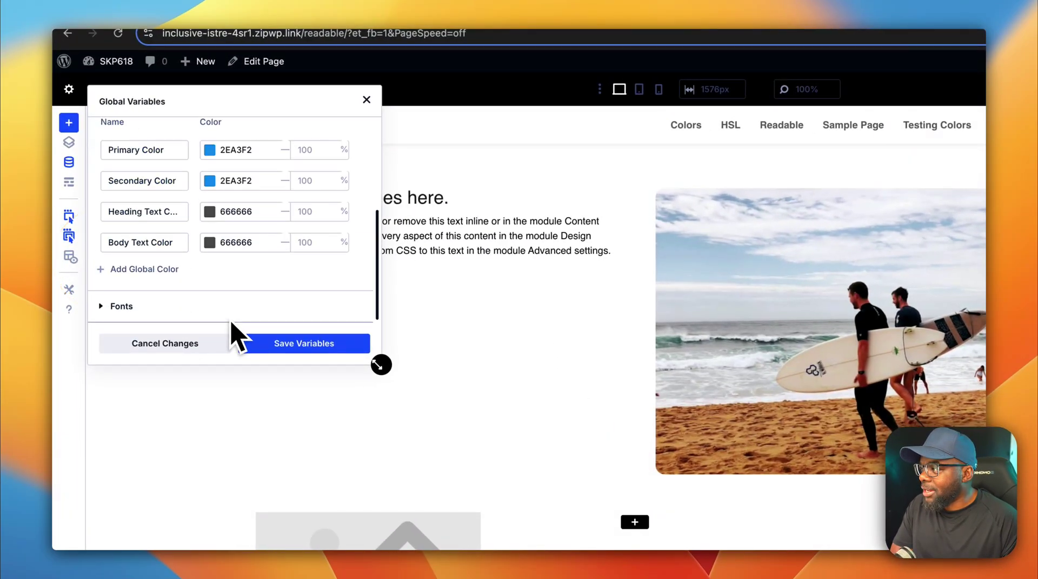
pyautogui.click(144, 273)
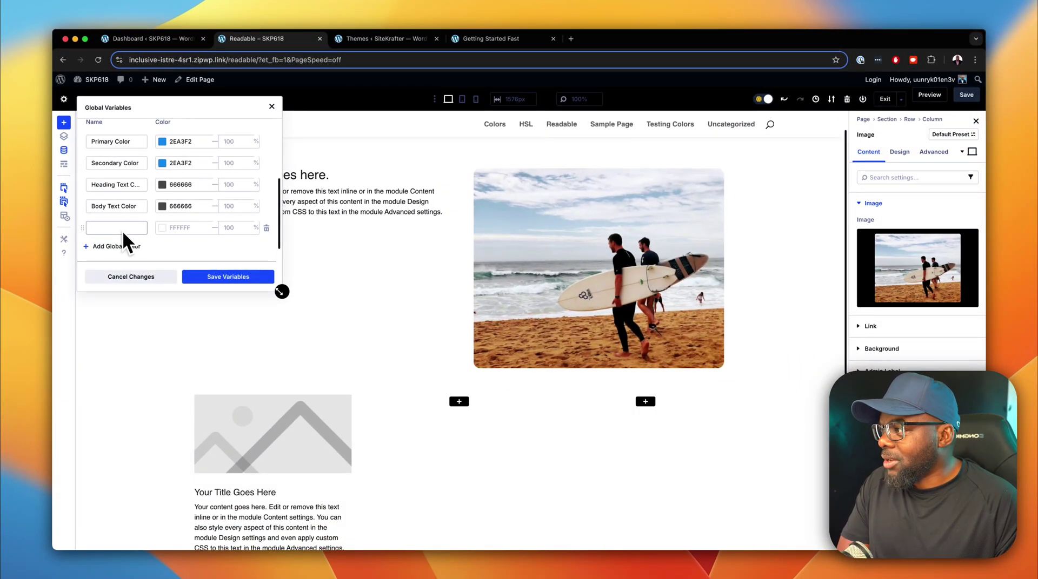
pyautogui.click(123, 228)
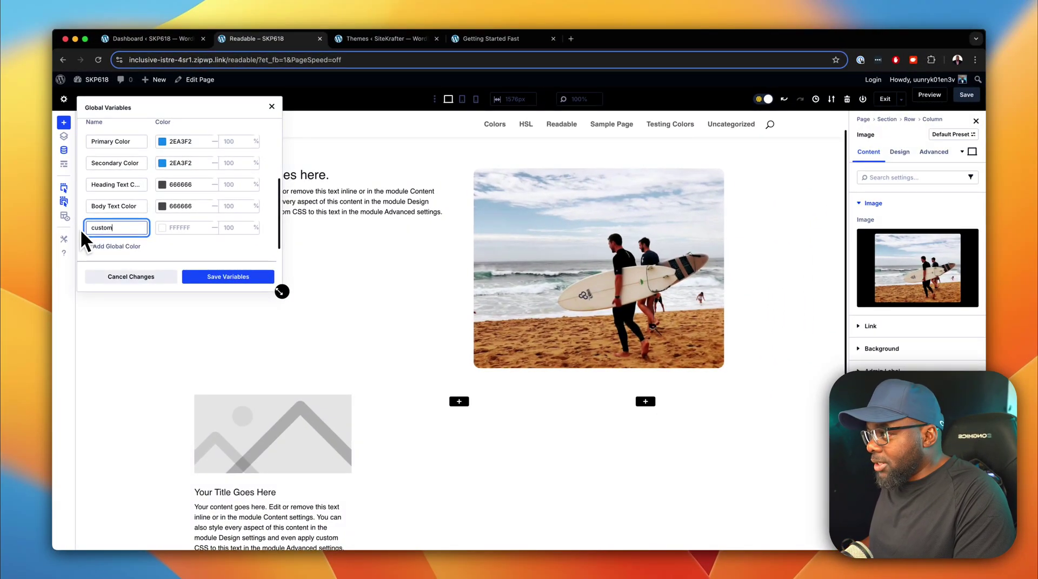
pyautogui.write('custom color')
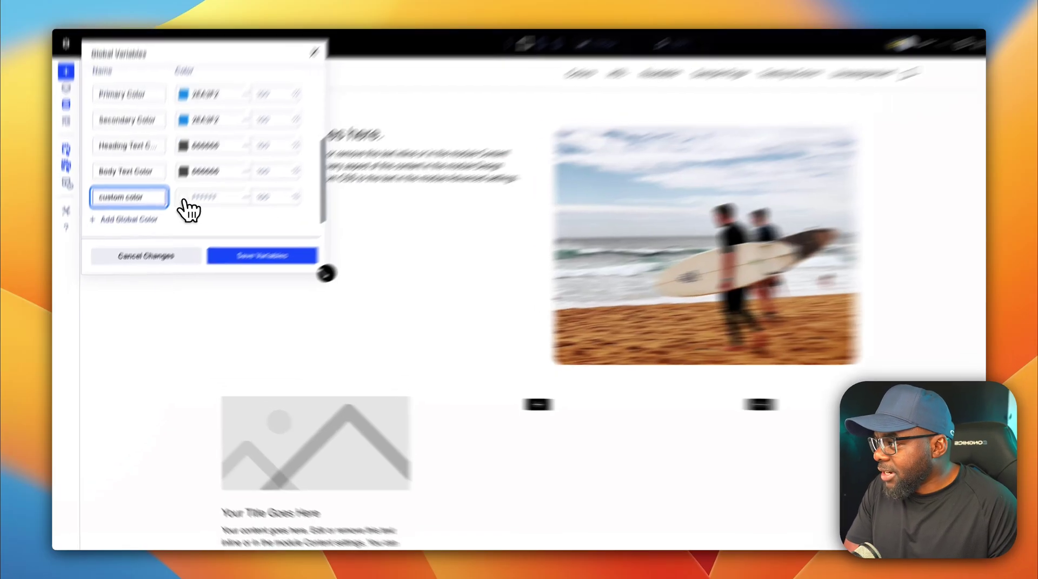
# Set custom color to red B20404, then save the variables and apply the changes.
pyautogui.click(166, 230)
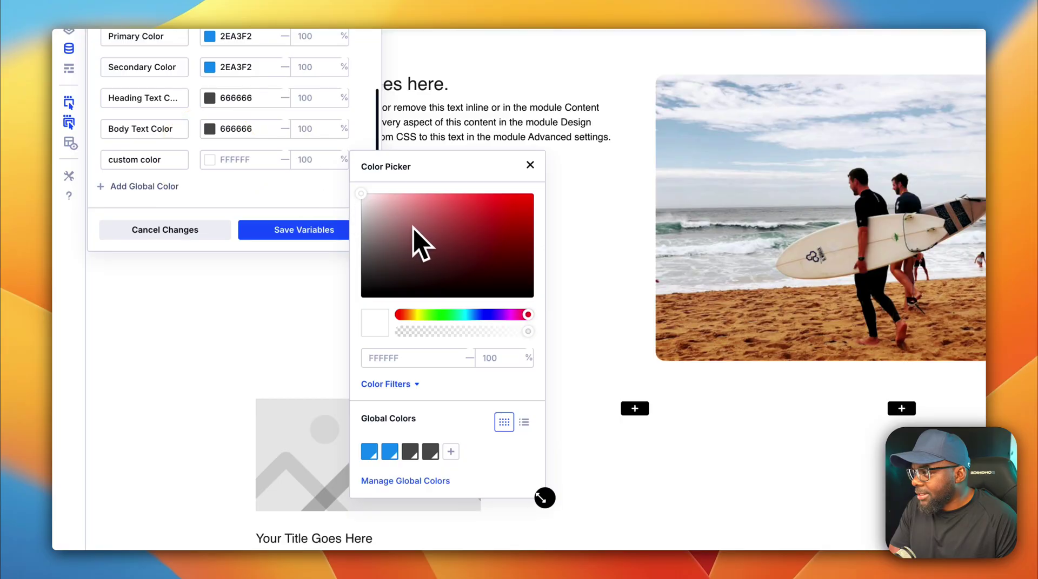
pyautogui.moveTo(404, 254); pyautogui.dragTo(544, 218)
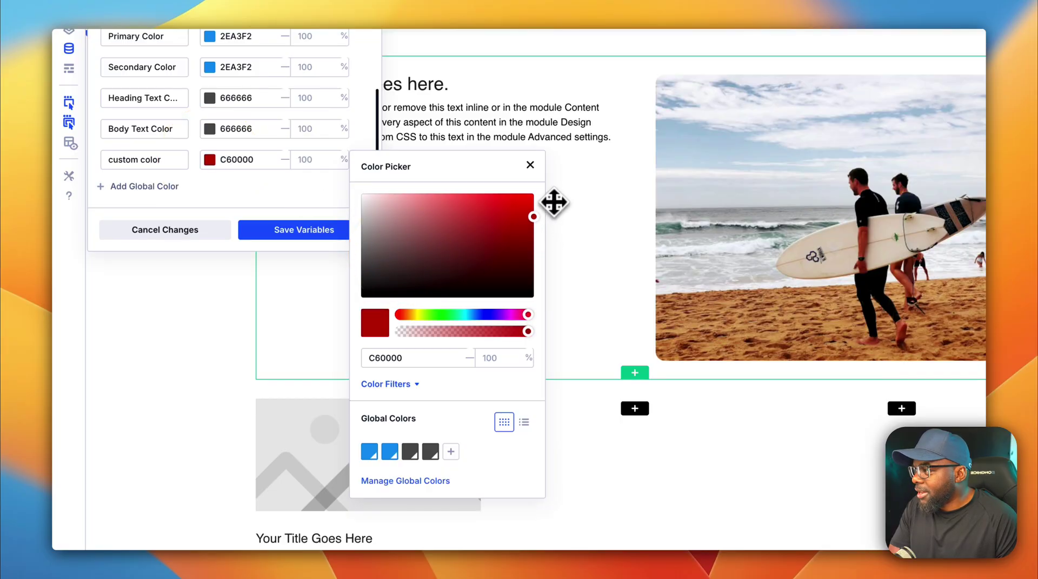
pyautogui.moveTo(533, 273); pyautogui.dragTo(356, 267)
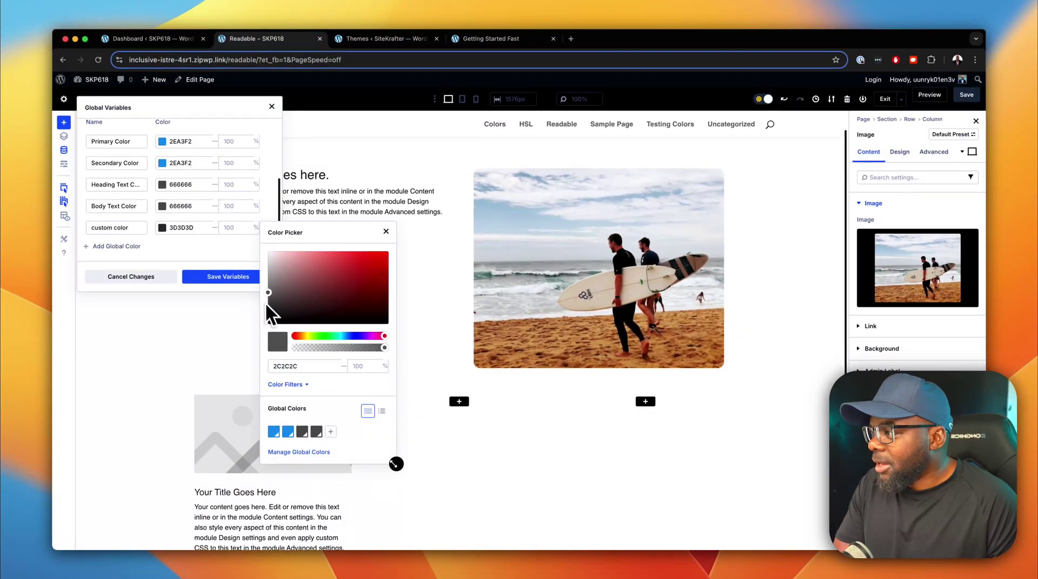
pyautogui.moveTo(267, 305); pyautogui.dragTo(388, 275)
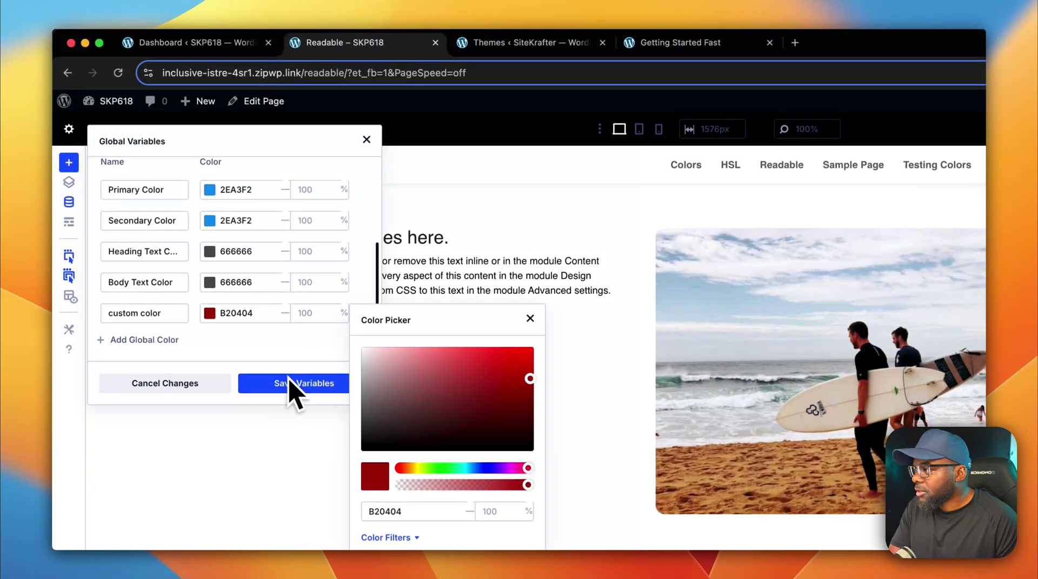
pyautogui.click(530, 320)
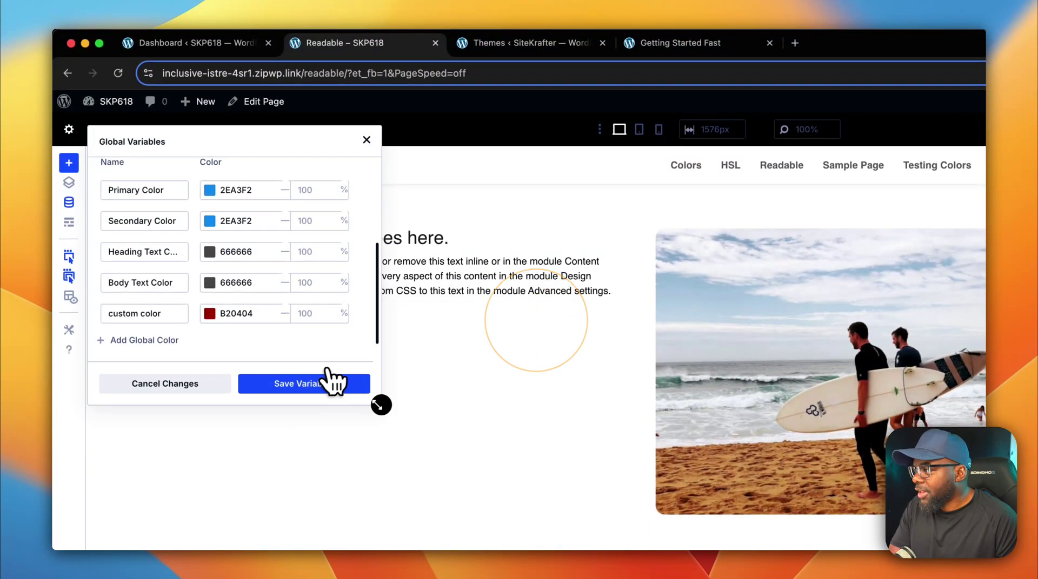
pyautogui.click(313, 384)
pyautogui.click(310, 388)
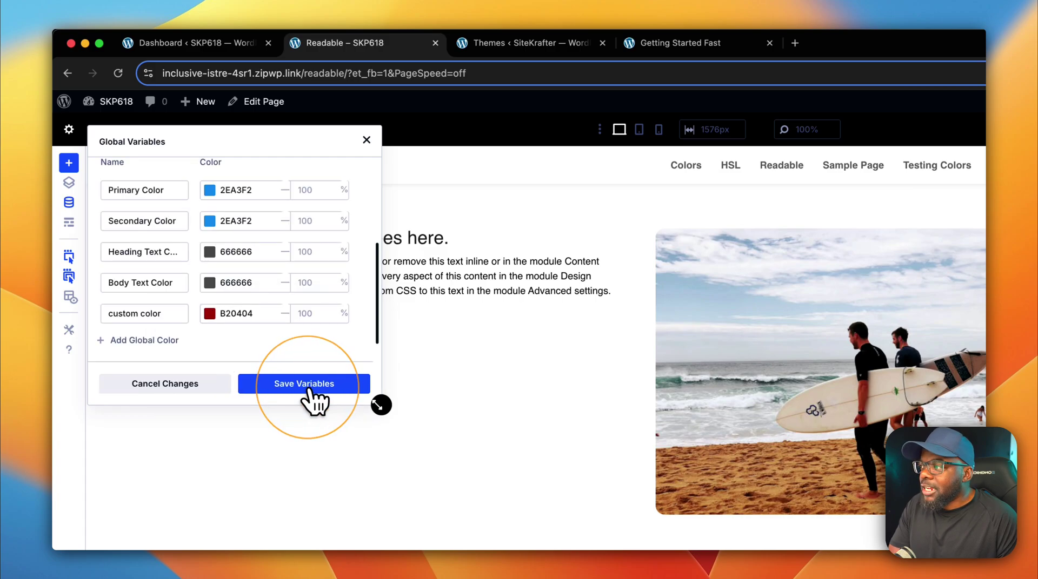
pyautogui.click(310, 388)
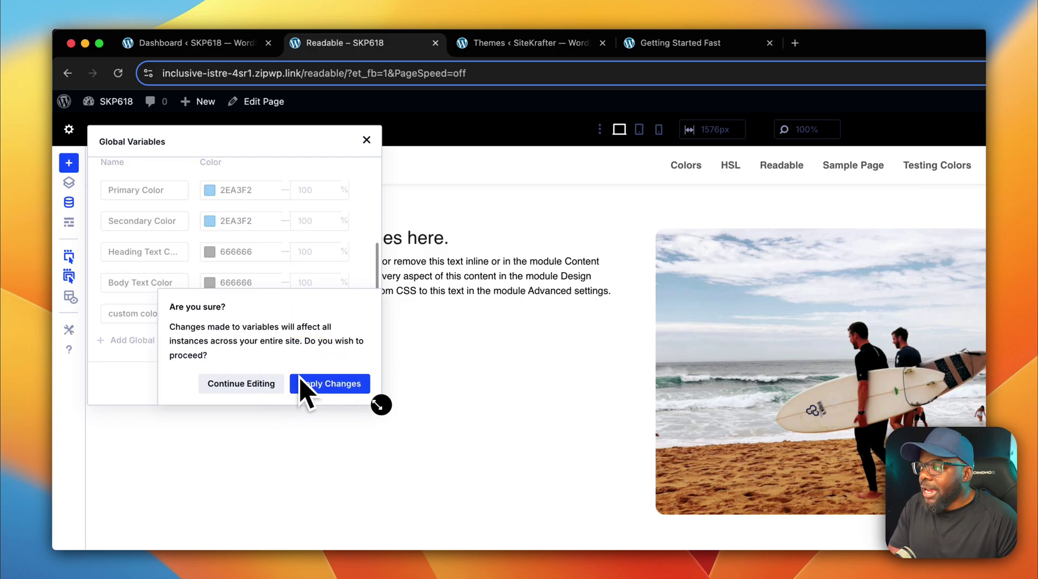
pyautogui.click(272, 386)
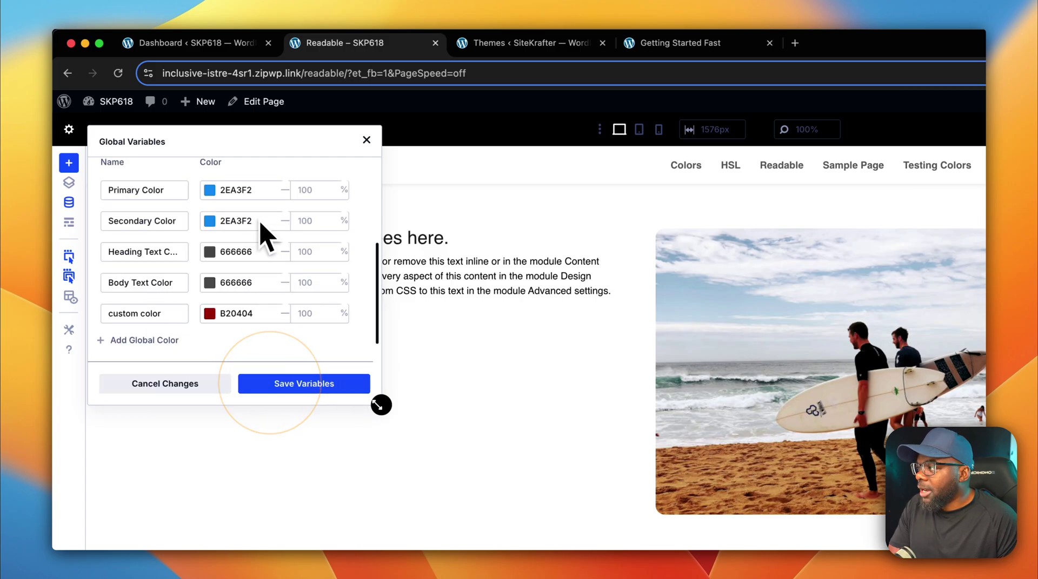
# Expand the Links, Images, Text and Numbers groups and add an empty global number entry.
pyautogui.scroll(5, 208, 243)
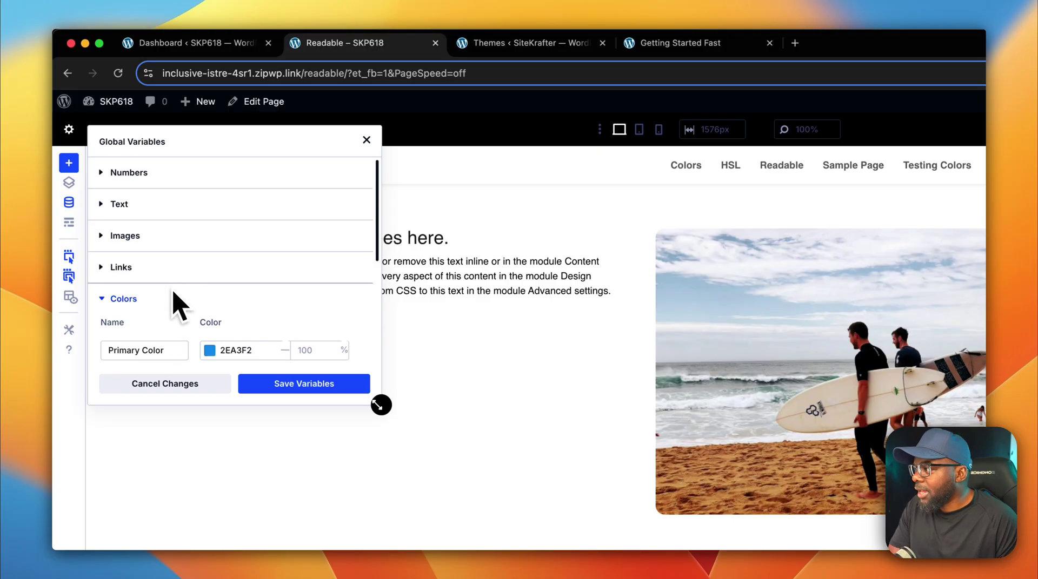
pyautogui.click(163, 273)
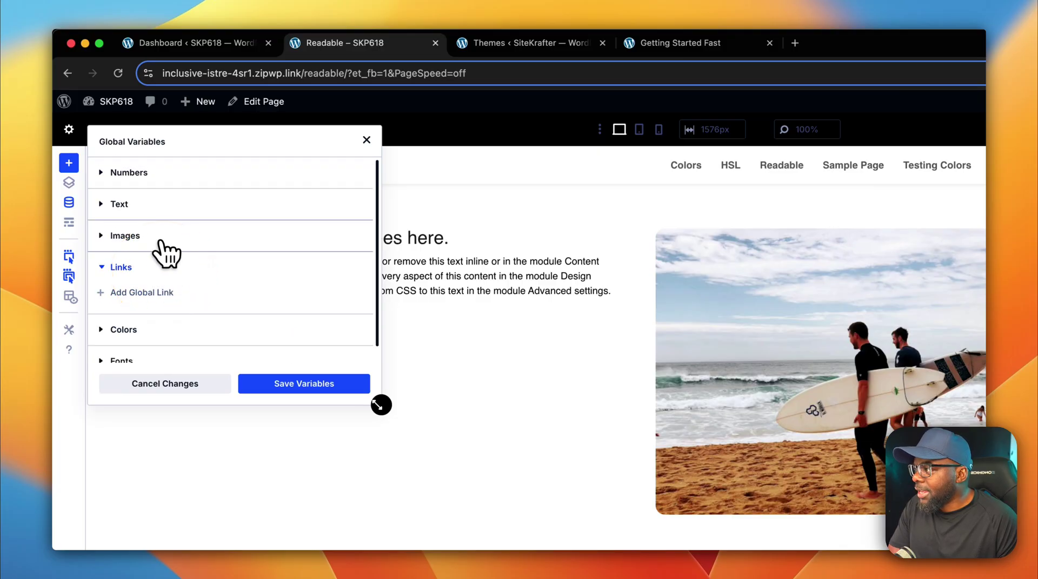
pyautogui.click(165, 238)
pyautogui.click(158, 204)
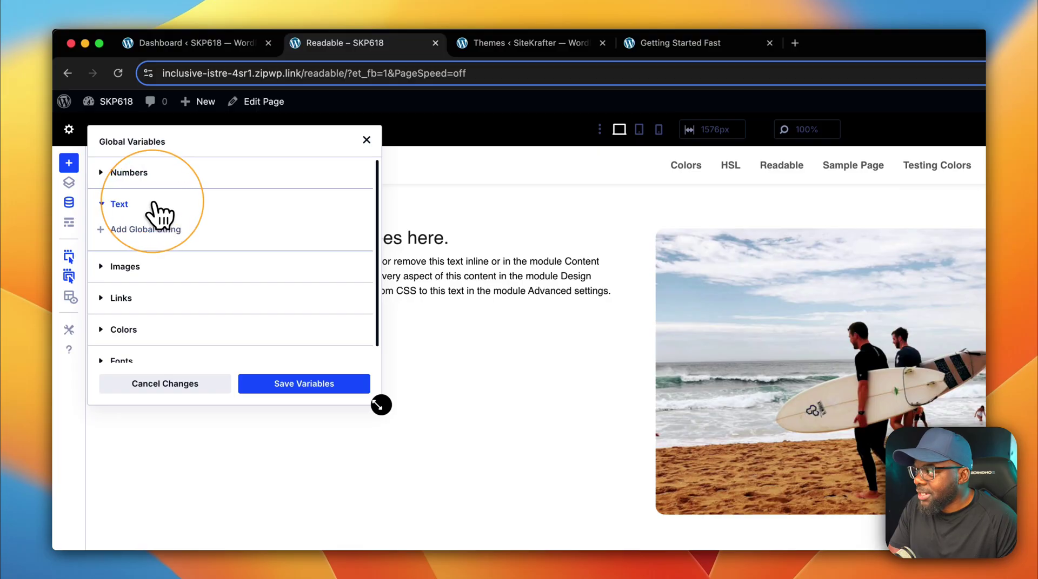
pyautogui.click(160, 174)
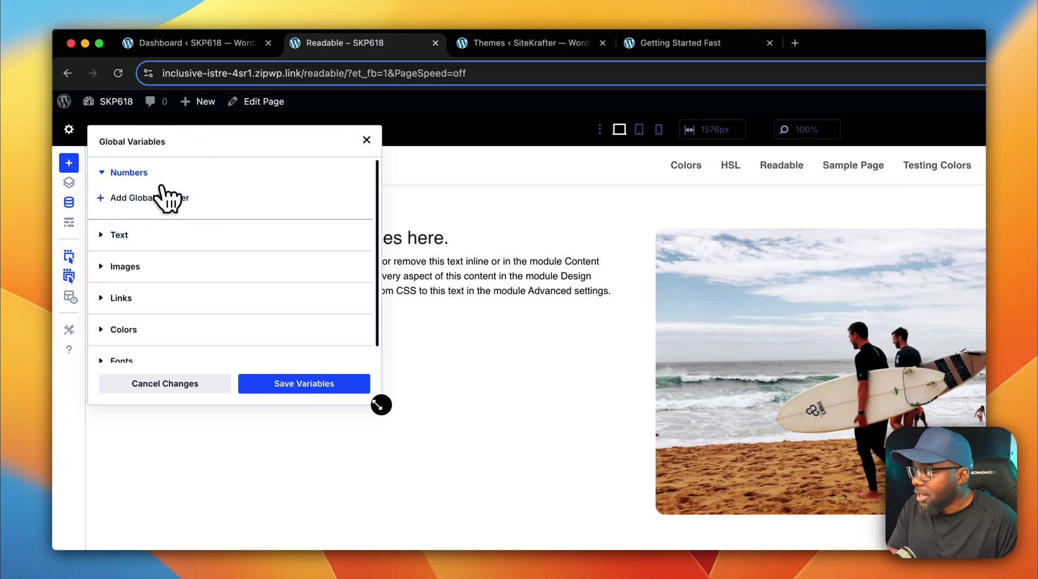
pyautogui.click(102, 197)
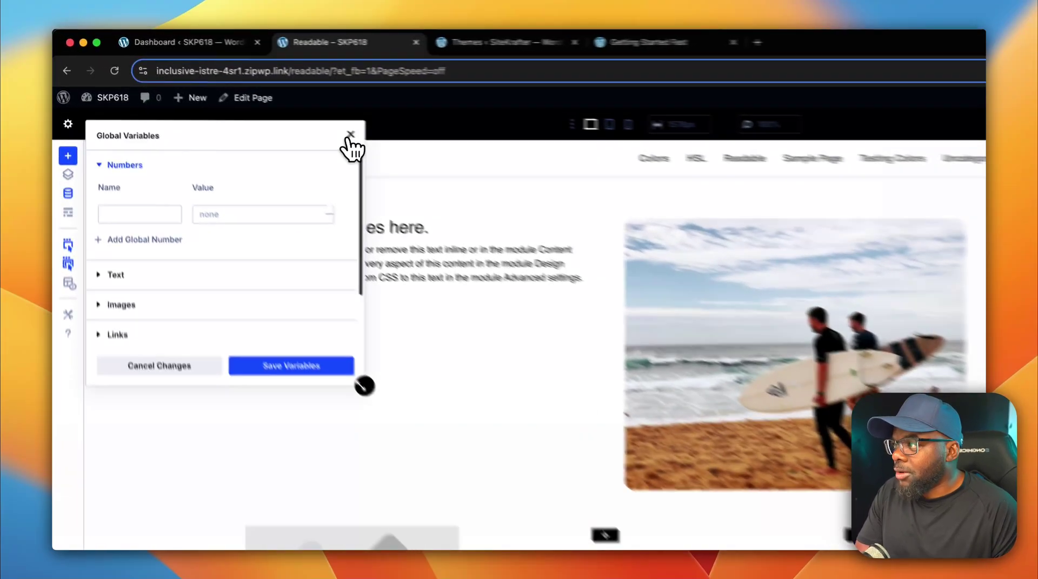
# Close Global Variables and open the section's background color picker showing the red custom color.
pyautogui.click(271, 107)
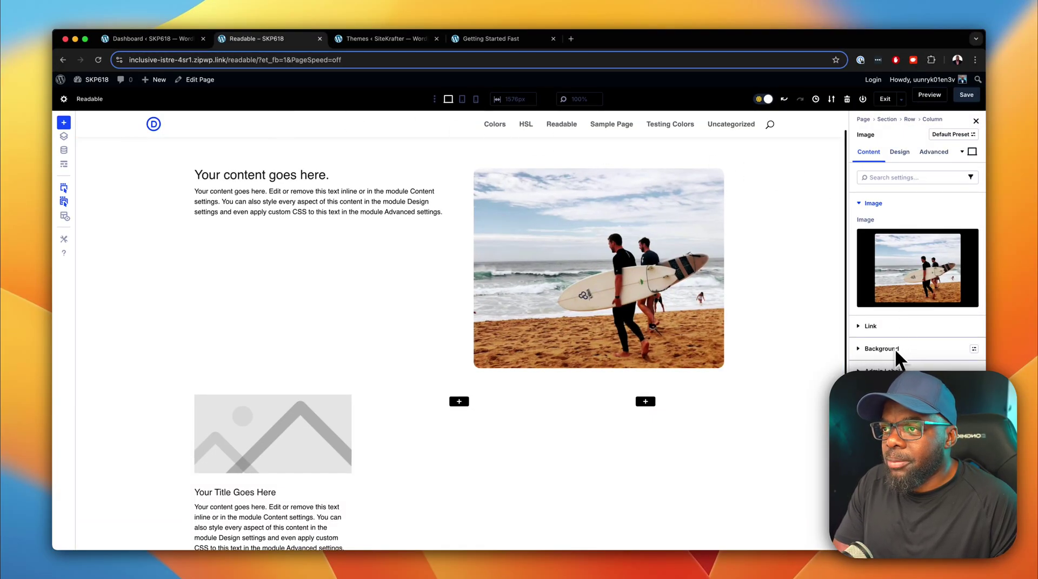
pyautogui.scroll(1, 299, 190)
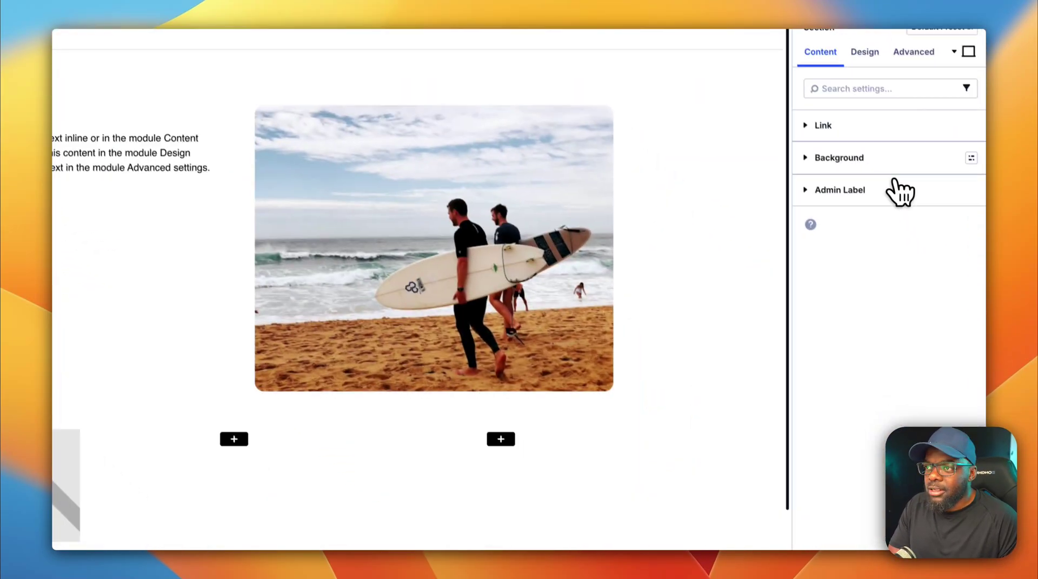
pyautogui.click(881, 163)
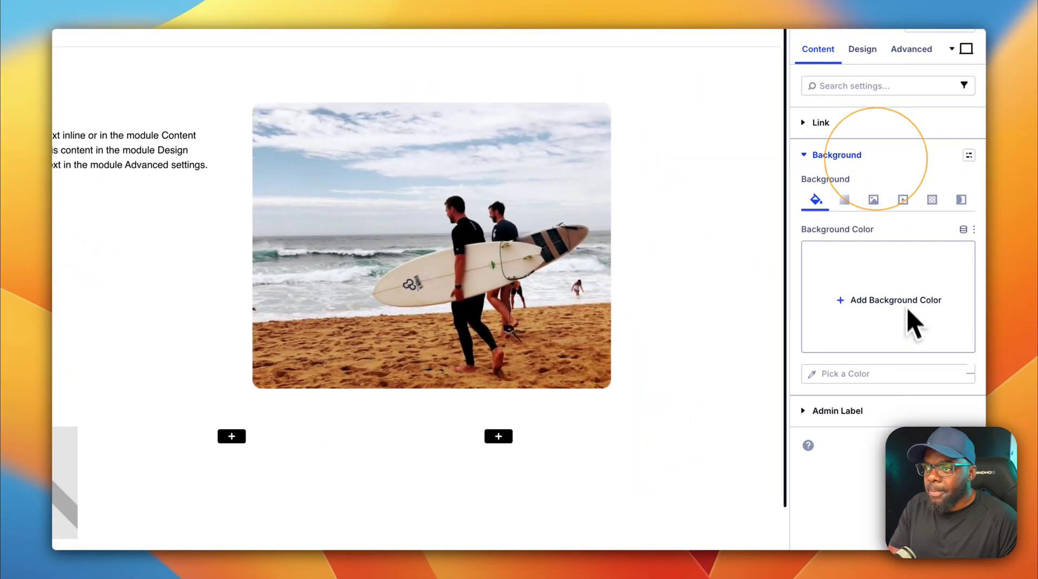
pyautogui.click(815, 375)
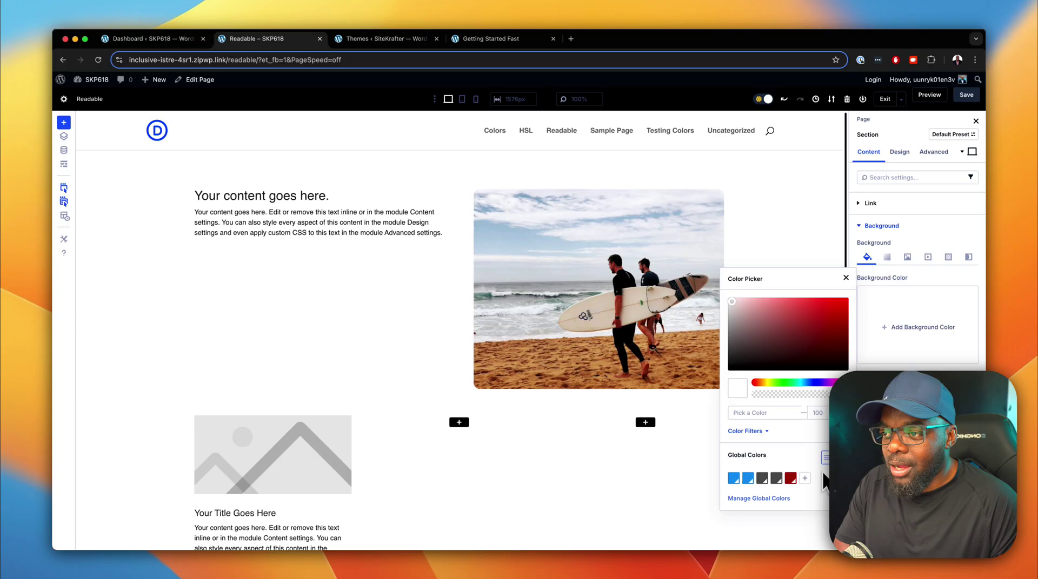
# Review the color rows under Manage Global Colors, then cancel changes to close Global Variables.
pyautogui.click(793, 499)
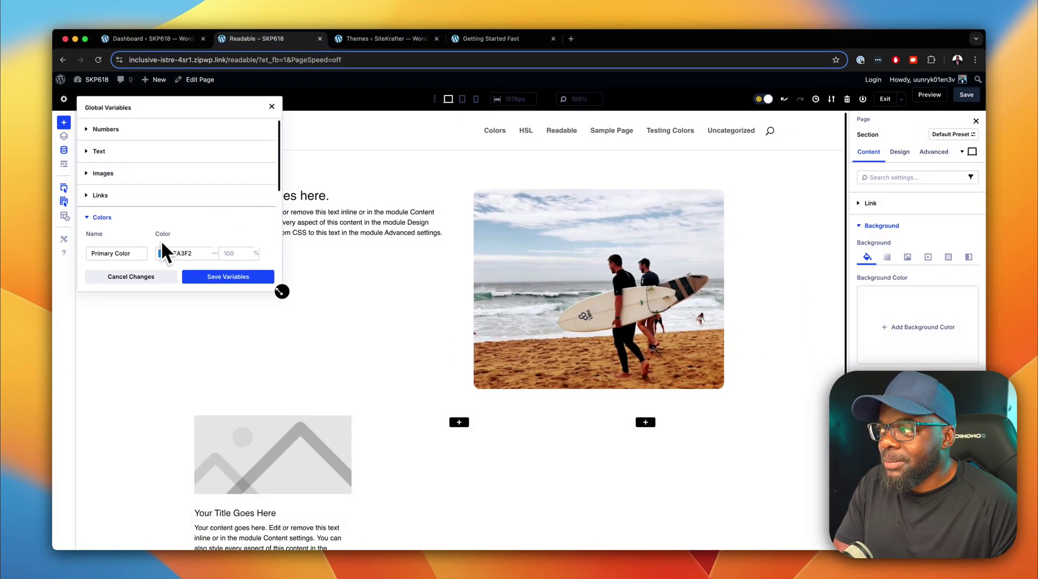
pyautogui.scroll(-2, 131, 234)
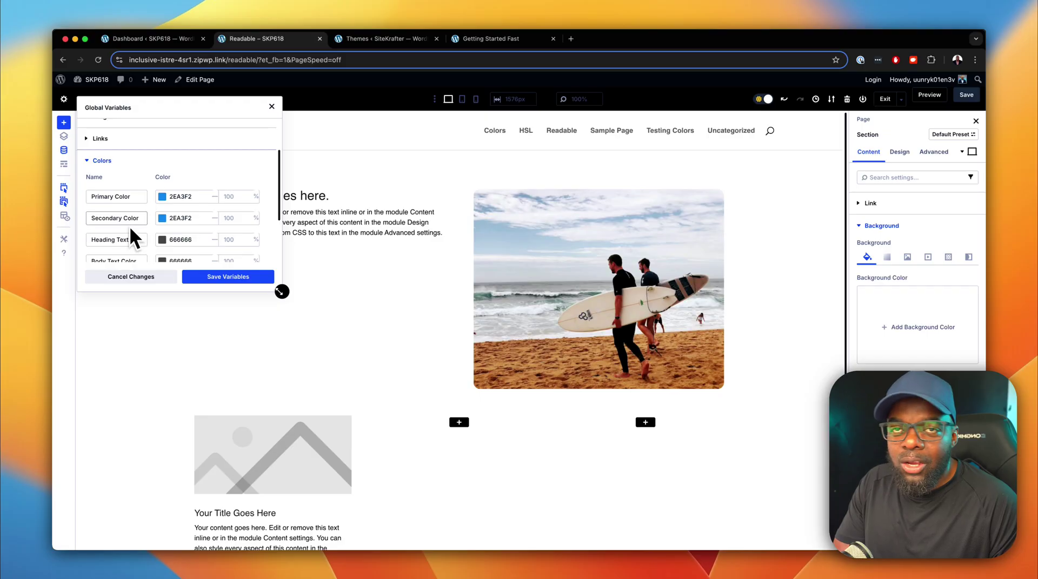
pyautogui.click(159, 276)
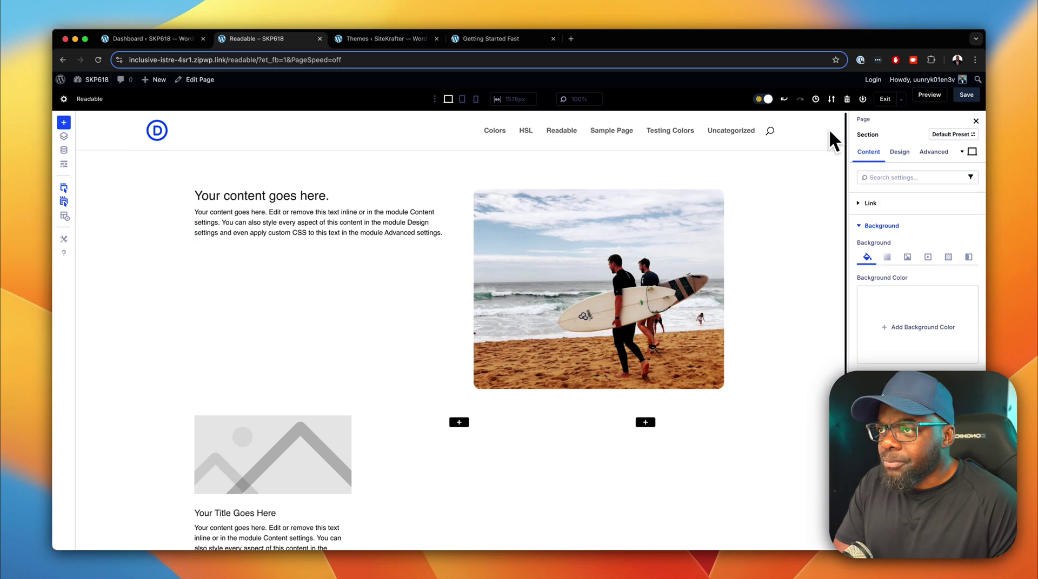
# Toggle dark mode on and back off, then bring up the section's Design > Sizing Width field.
pyautogui.click(764, 101)
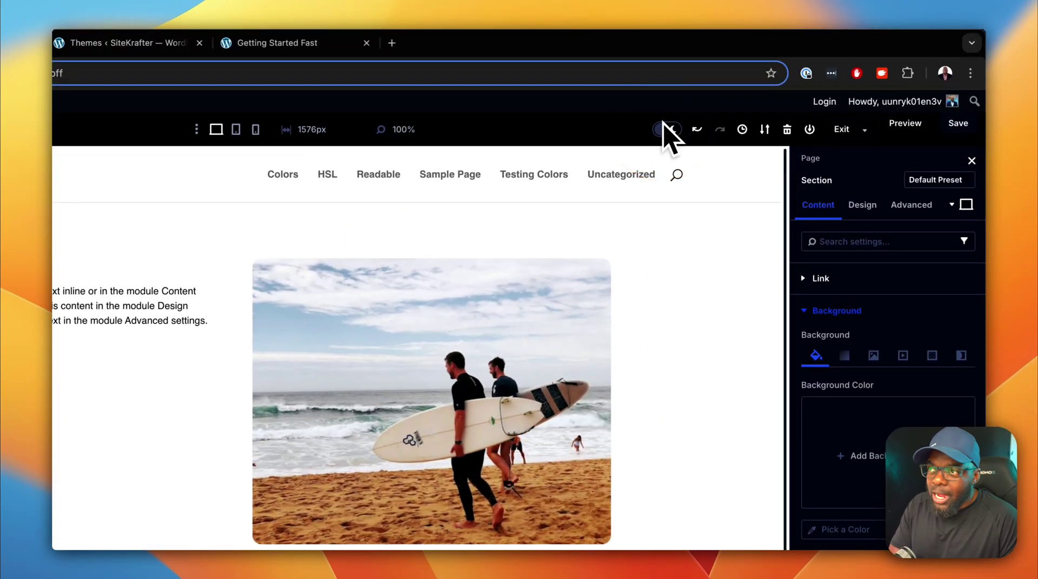
pyautogui.click(670, 131)
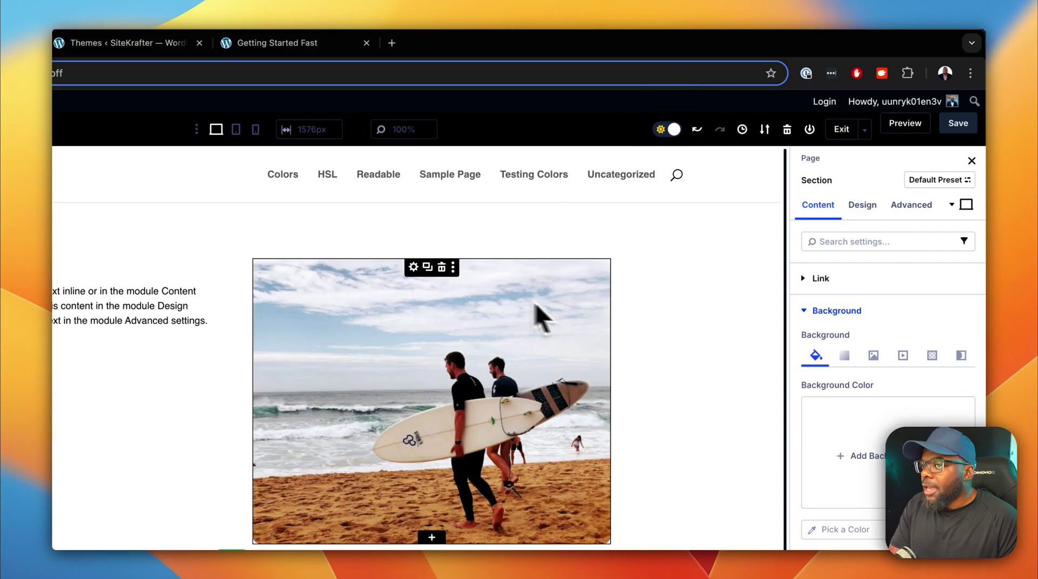
pyautogui.click(863, 191)
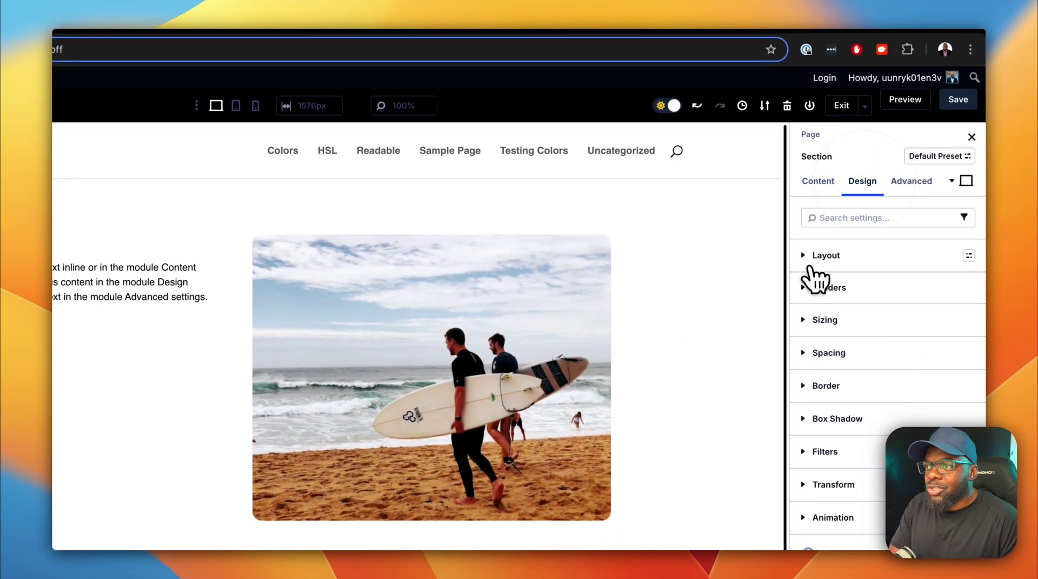
pyautogui.click(836, 323)
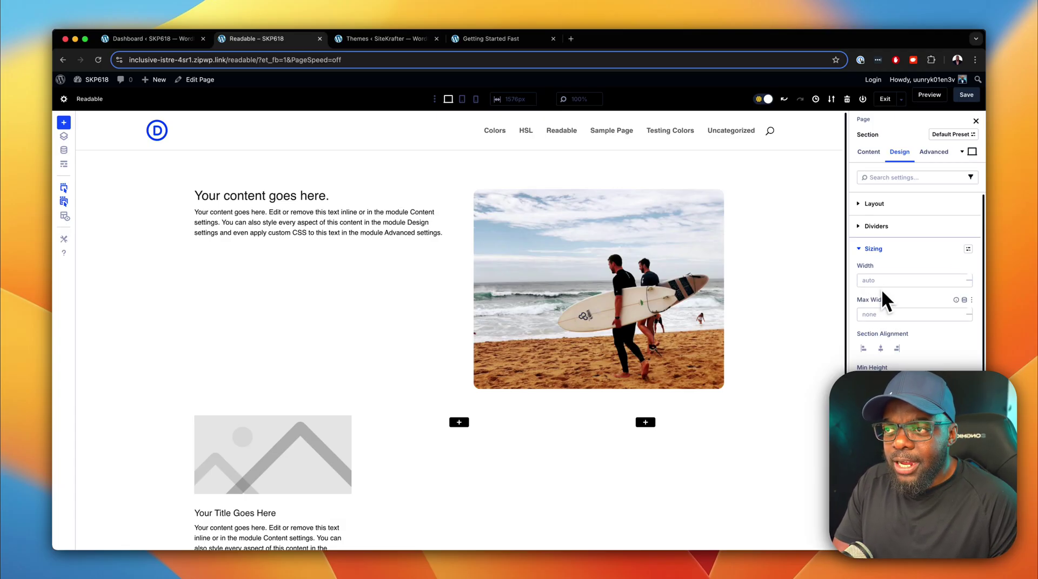
pyautogui.scroll(-1, 882, 292)
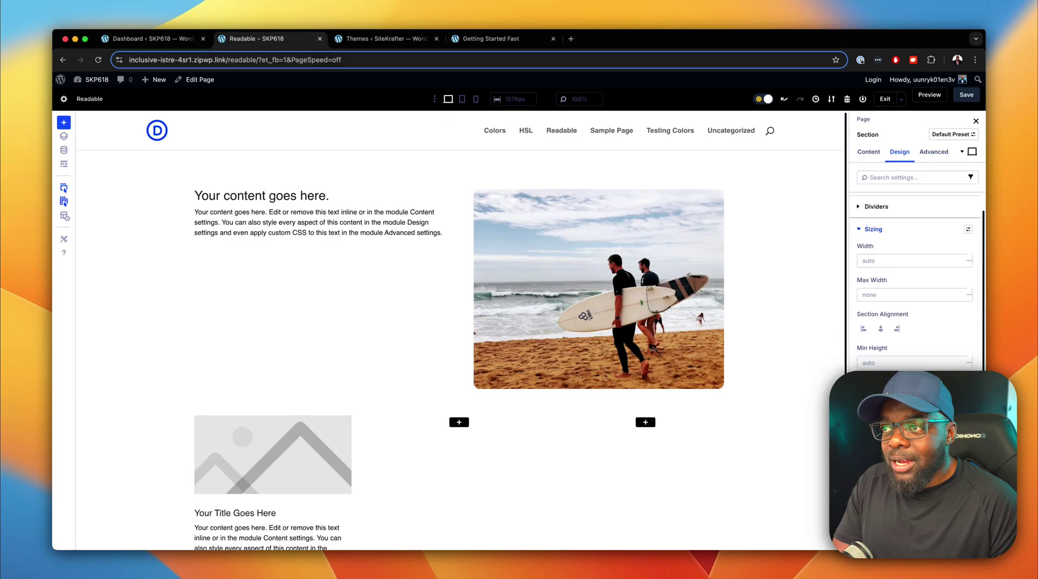
pyautogui.scroll(1, 914, 281)
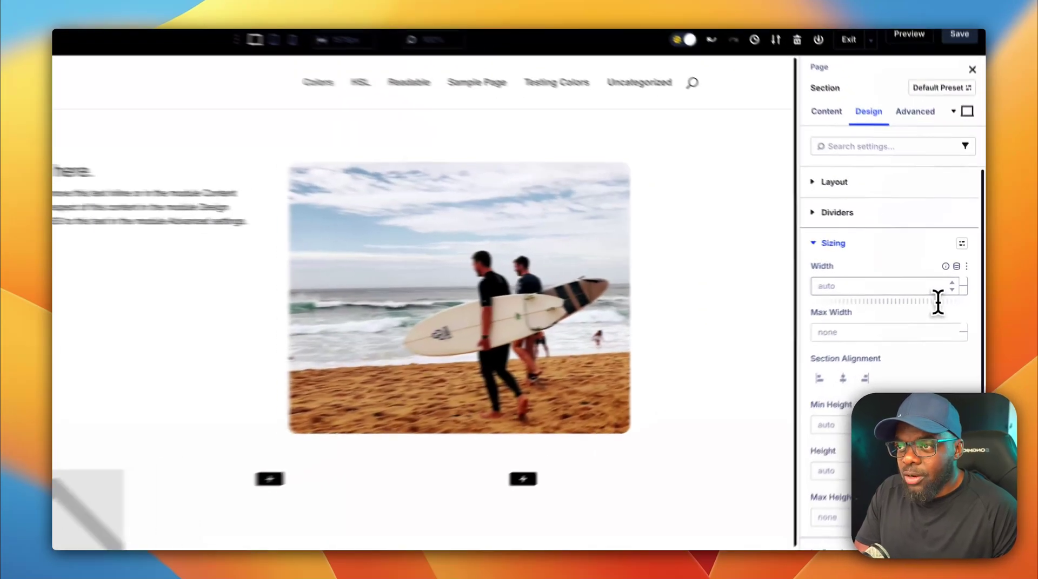
pyautogui.click(937, 296)
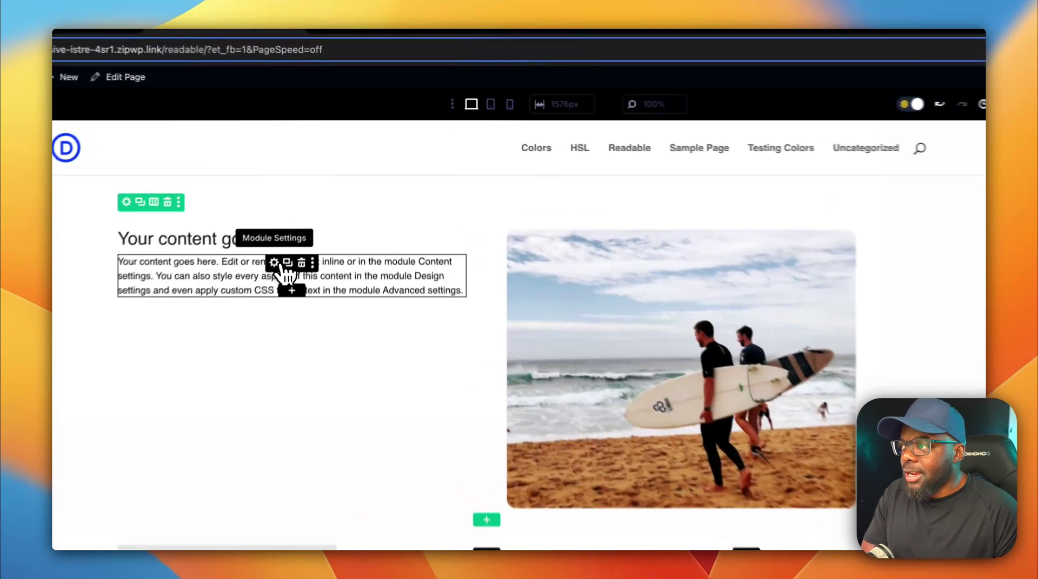
# Show the paragraph text module's Design > Text font options, opening and closing the font list.
pyautogui.click(307, 213)
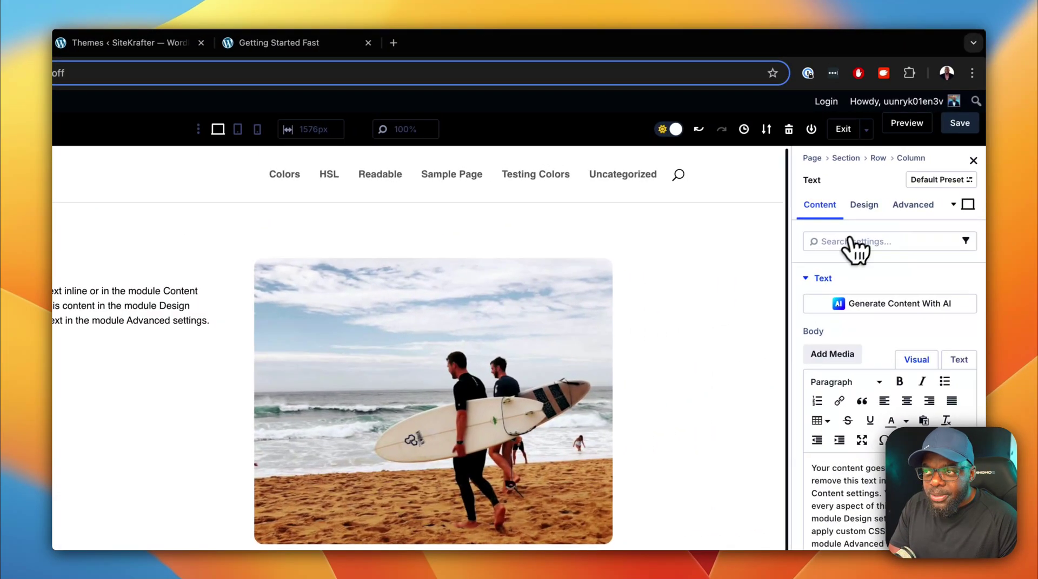
pyautogui.click(864, 205)
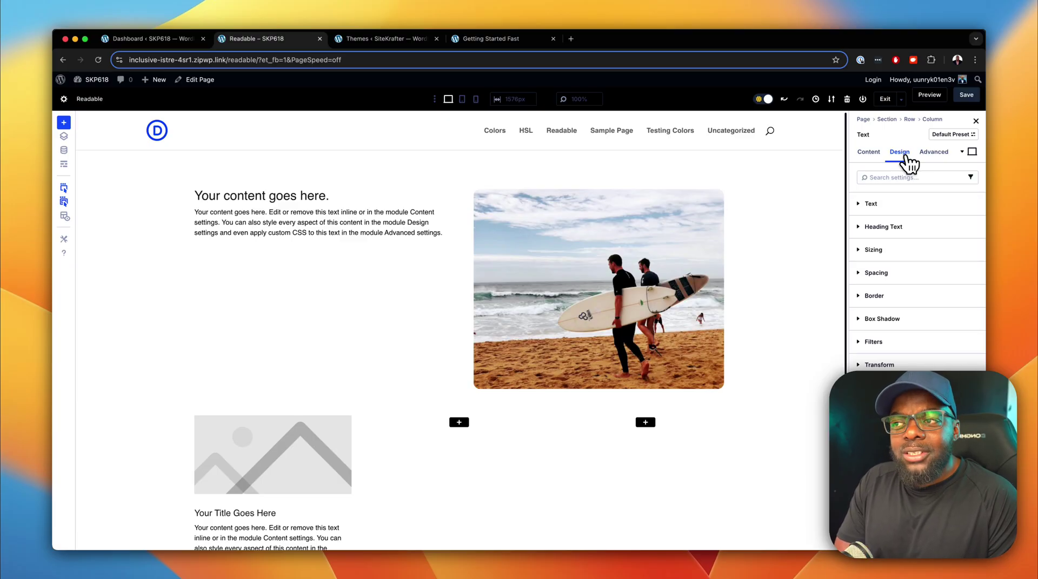
pyautogui.click(900, 205)
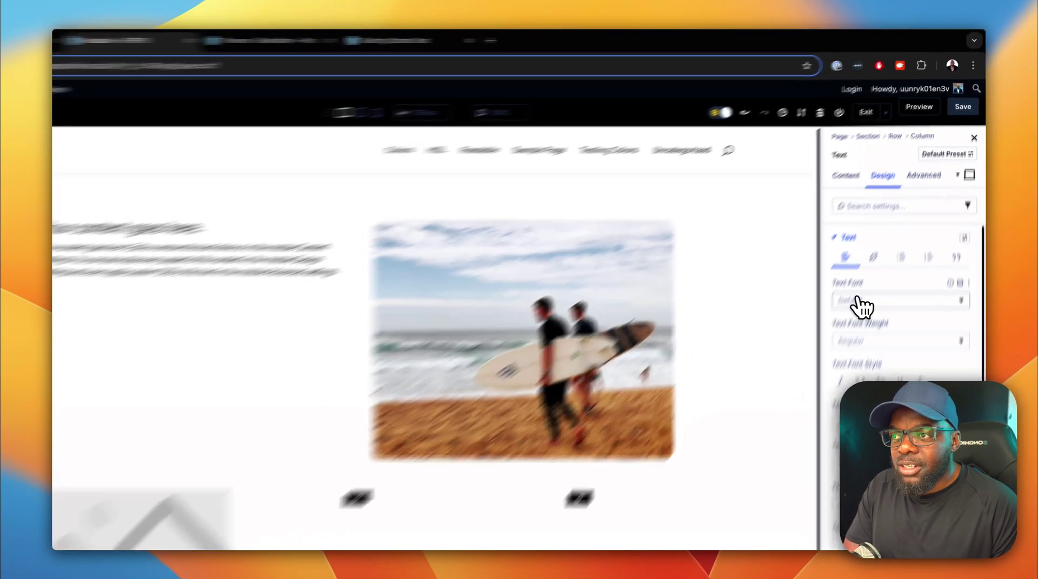
pyautogui.click(892, 259)
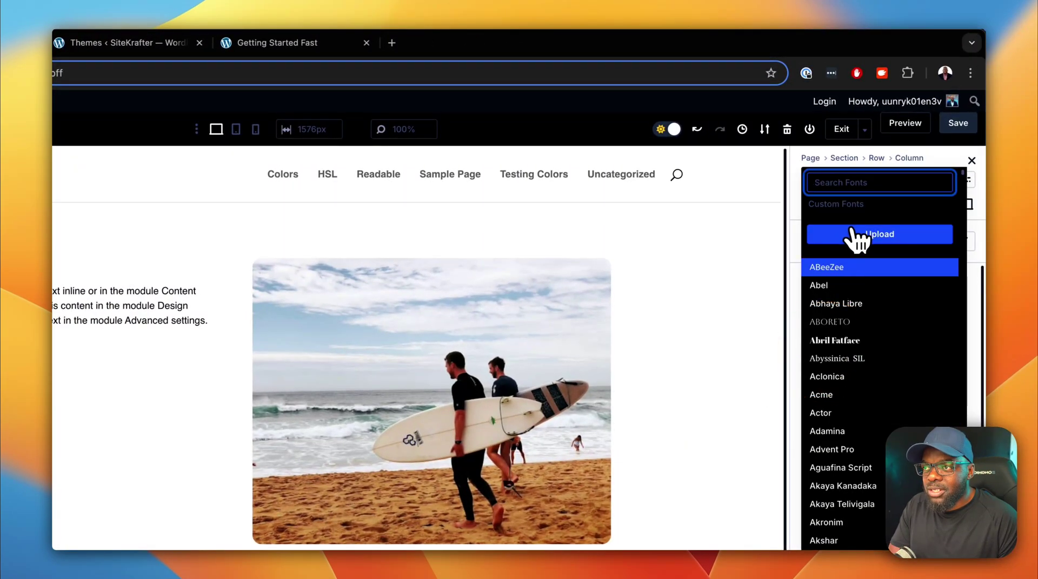
pyautogui.click(768, 340)
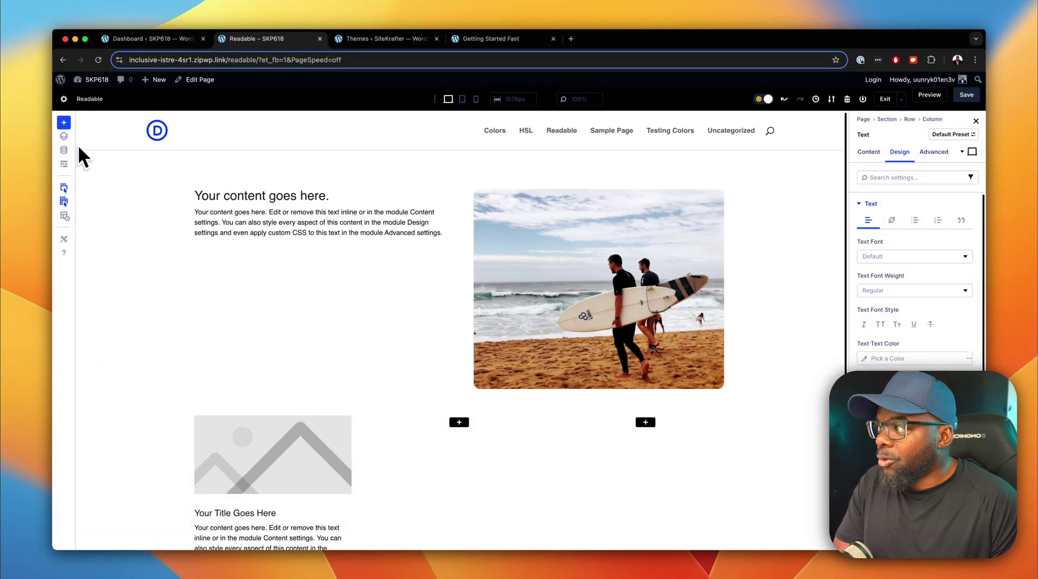
# Inspect the text size field and its unit choices, leaving the size at 14.
pyautogui.scroll(-2, 951, 367)
pyautogui.click(938, 362)
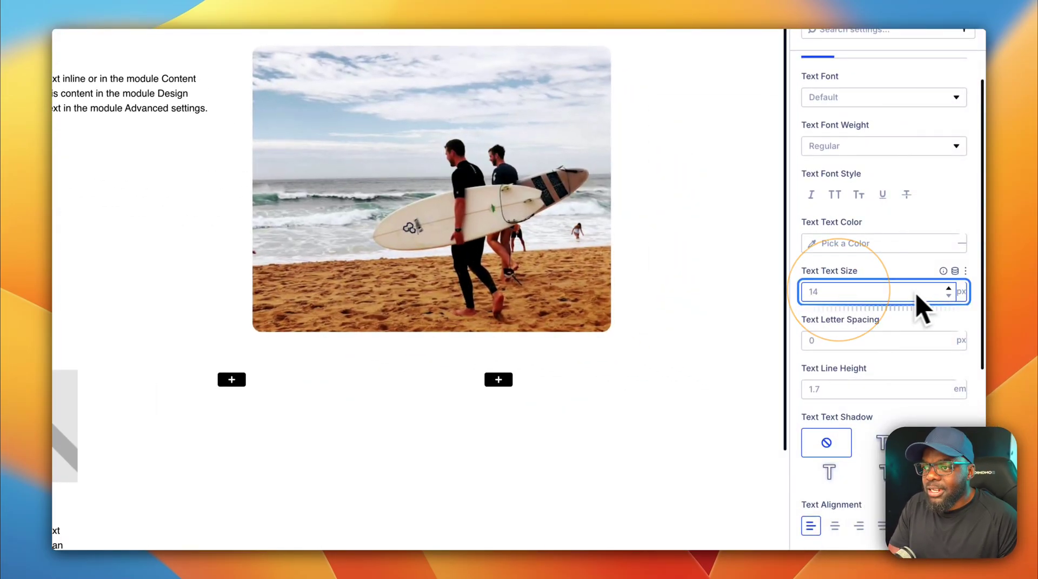
pyautogui.click(962, 293)
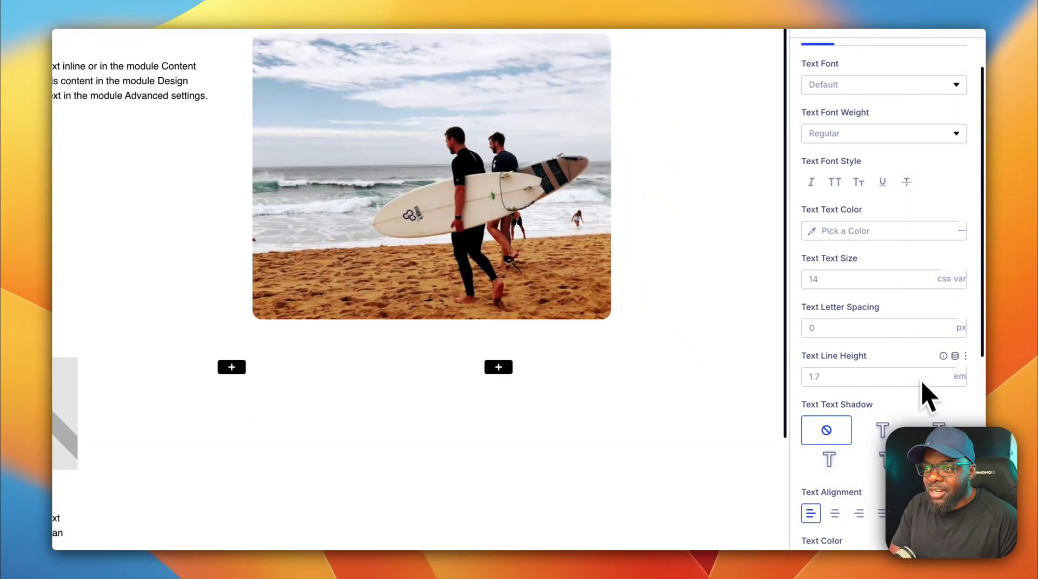
pyautogui.click(848, 280)
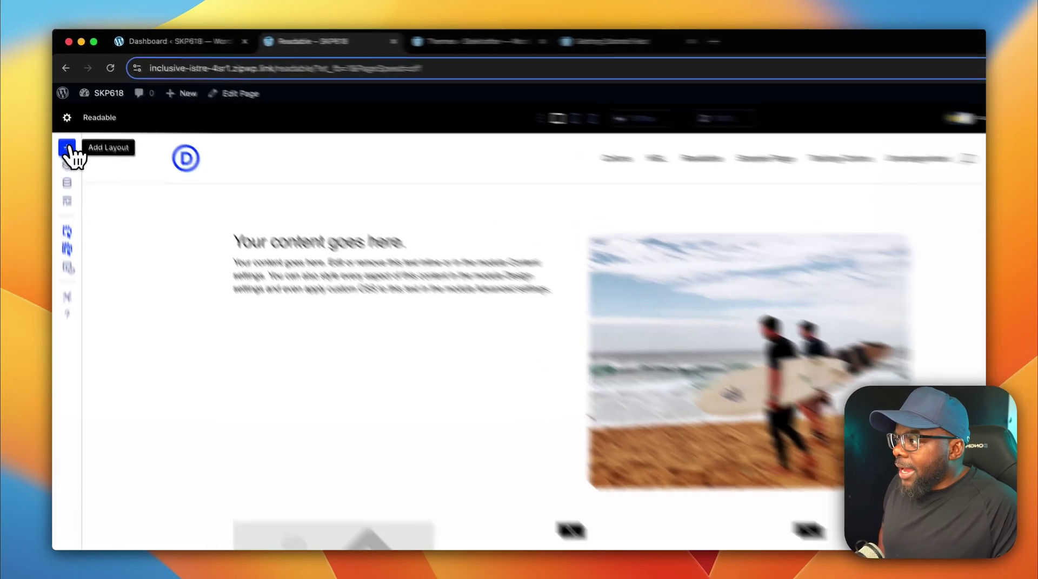
# Import the Water Non Profit pack's Landing layout with Import Presets unchecked.
pyautogui.click(64, 124)
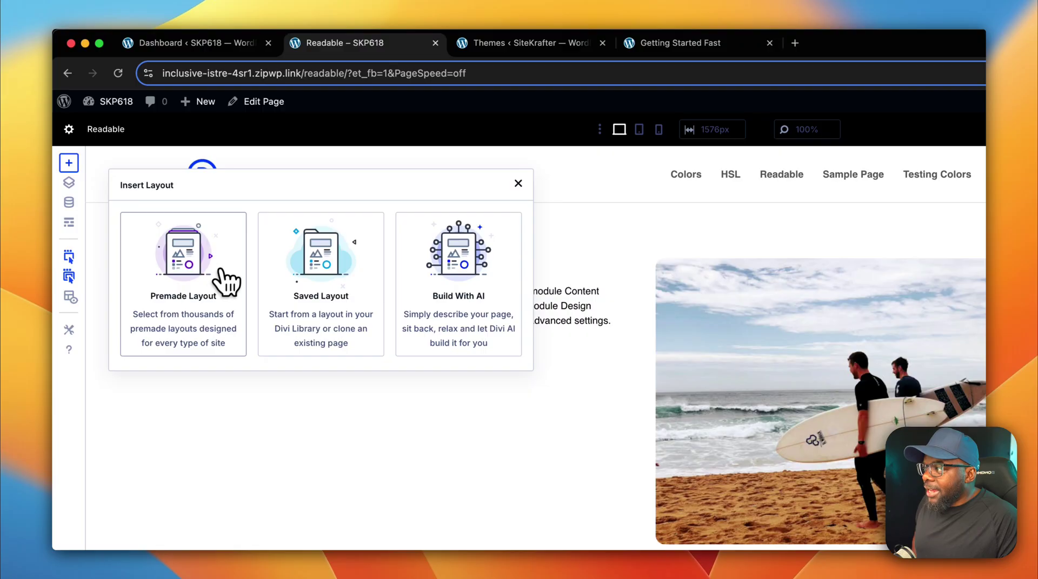
pyautogui.click(200, 272)
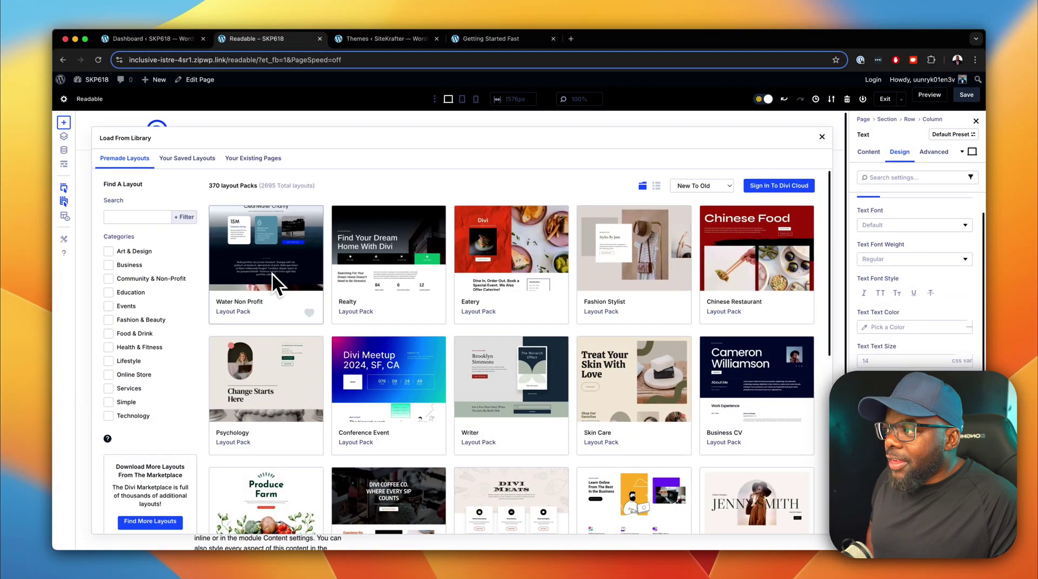
pyautogui.click(299, 272)
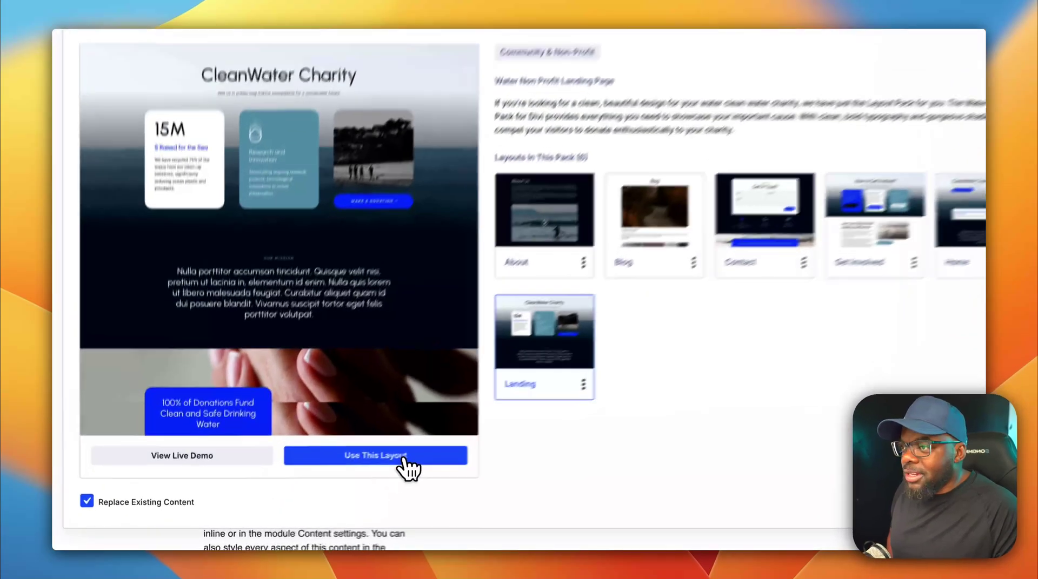
pyautogui.click(343, 487)
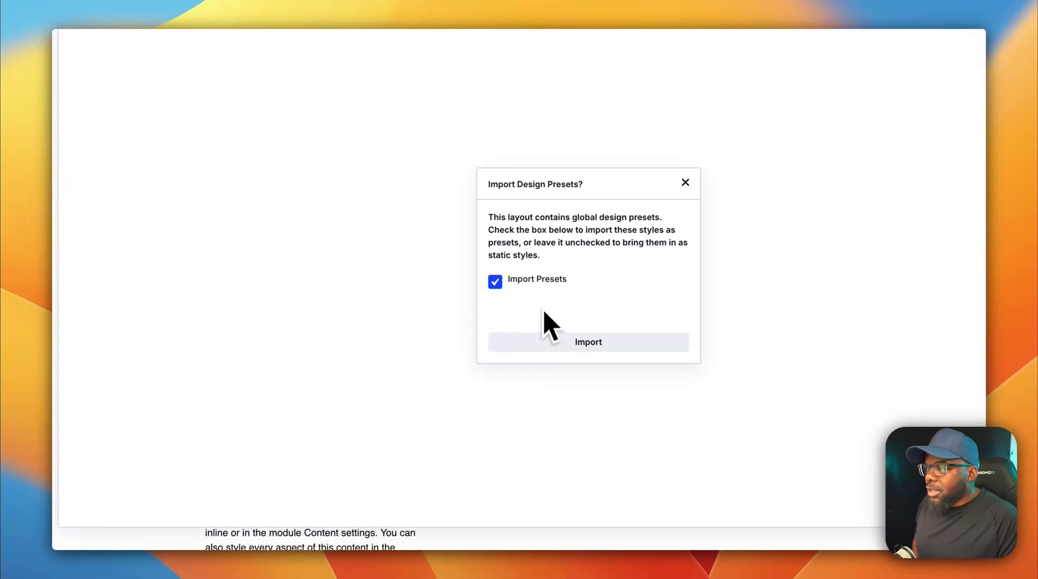
pyautogui.click(495, 282)
pyautogui.click(624, 342)
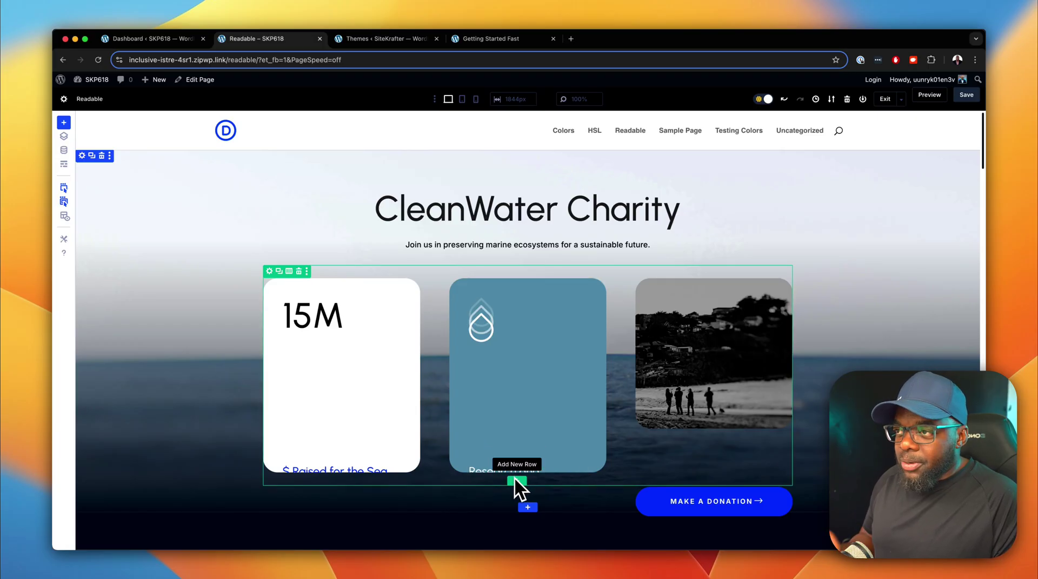
# Select the 'Research and Innovation' card heading, then scroll down to the Donate Now card.
pyautogui.click(581, 468)
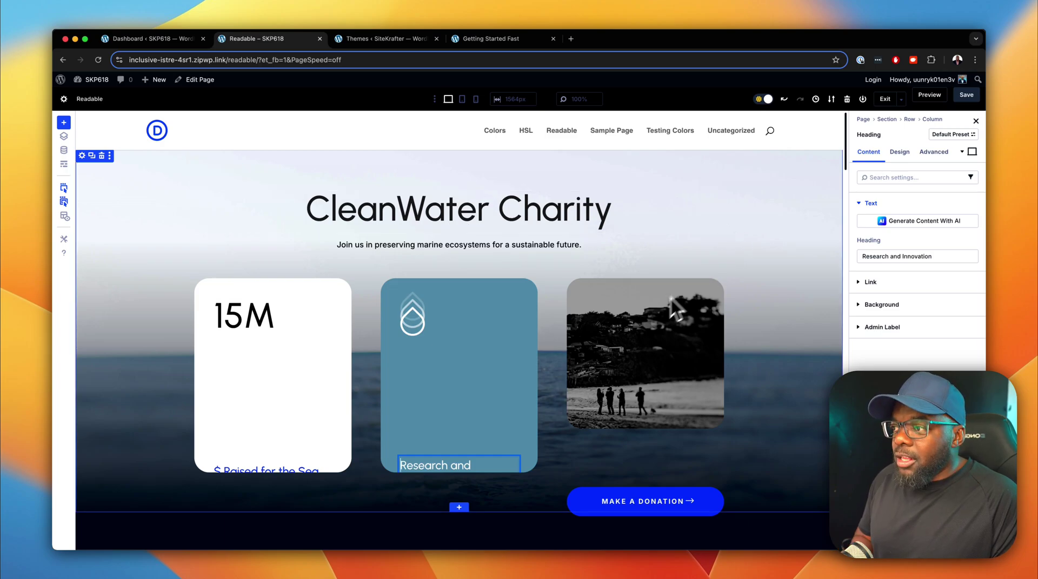
pyautogui.scroll(-5, 299, 468)
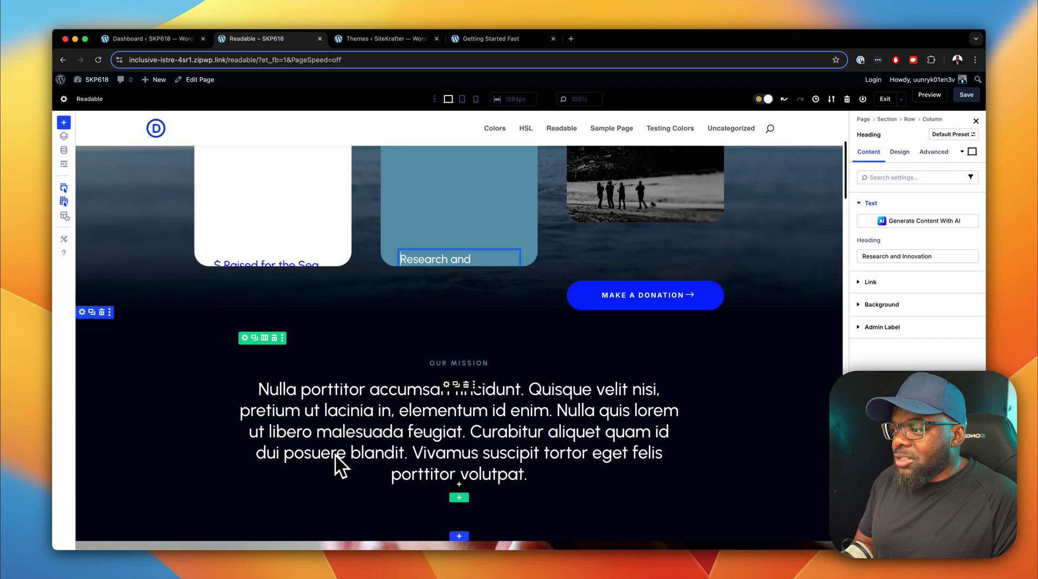
pyautogui.scroll(-8, 338, 455)
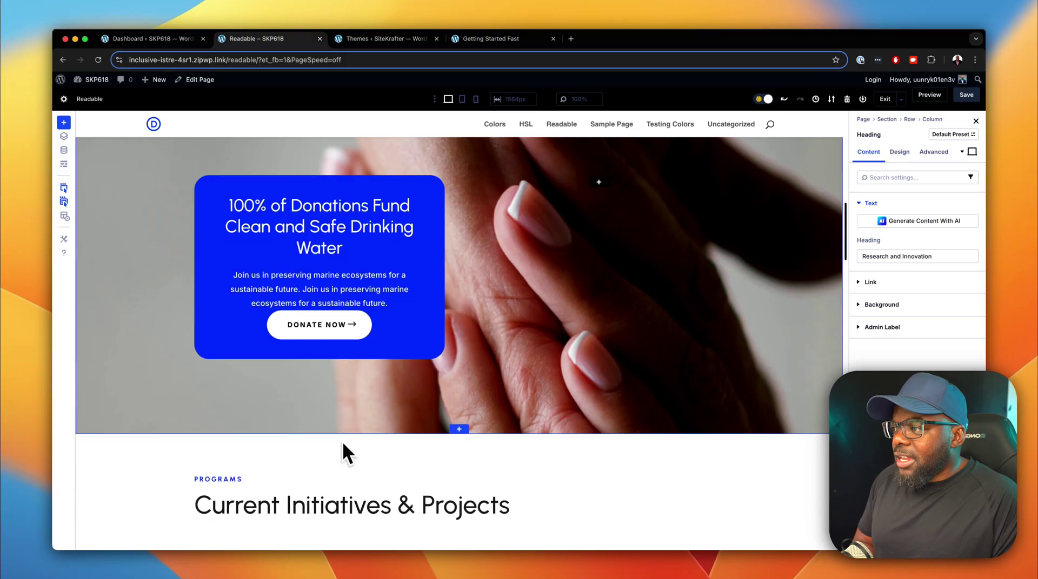
pyautogui.scroll(-2, 356, 342)
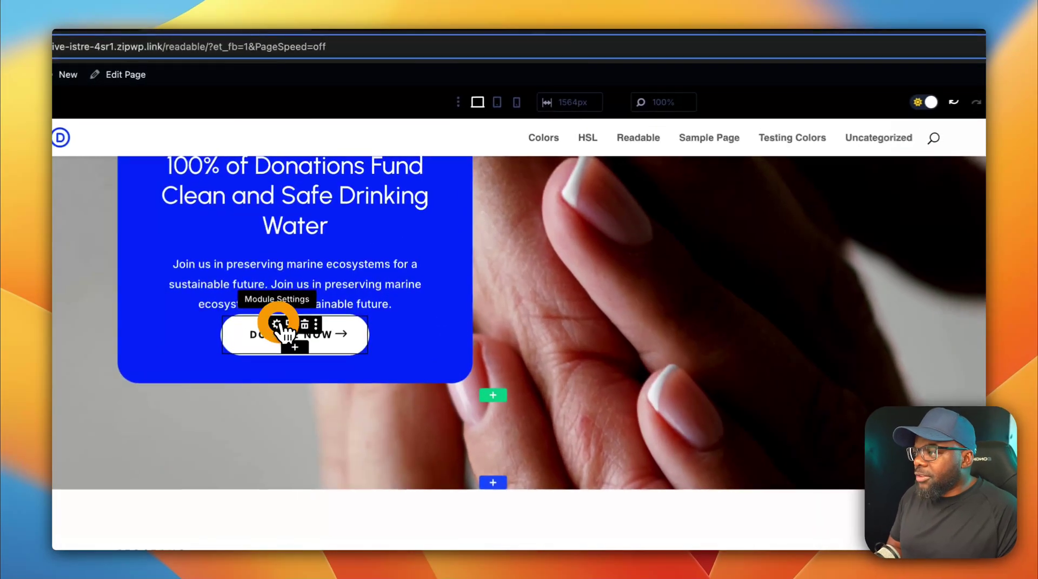
# Enter the CSS class 'mt-l' in the Donate Now button's Advanced settings.
pyautogui.click(306, 256)
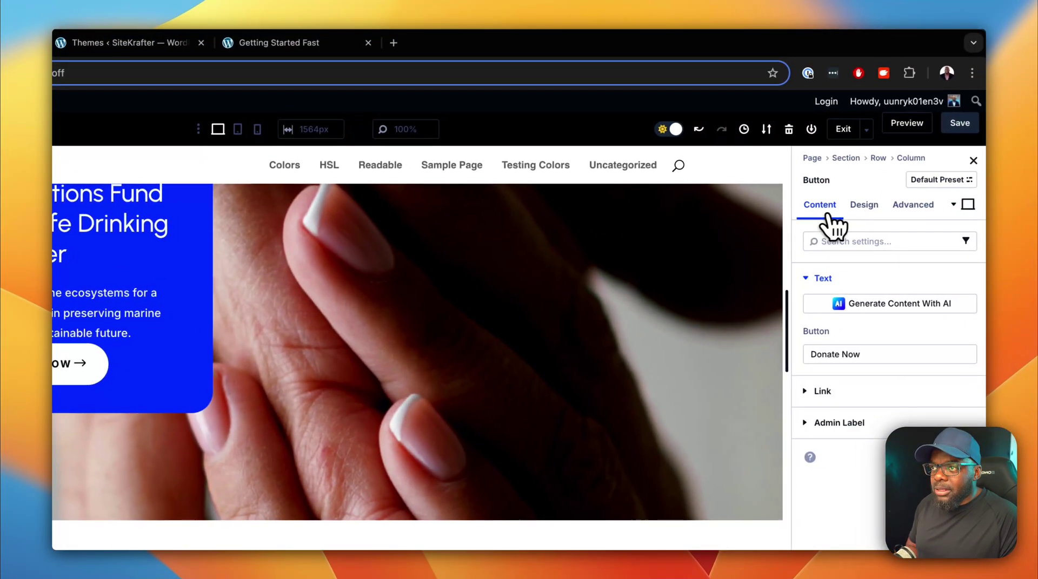
pyautogui.click(859, 208)
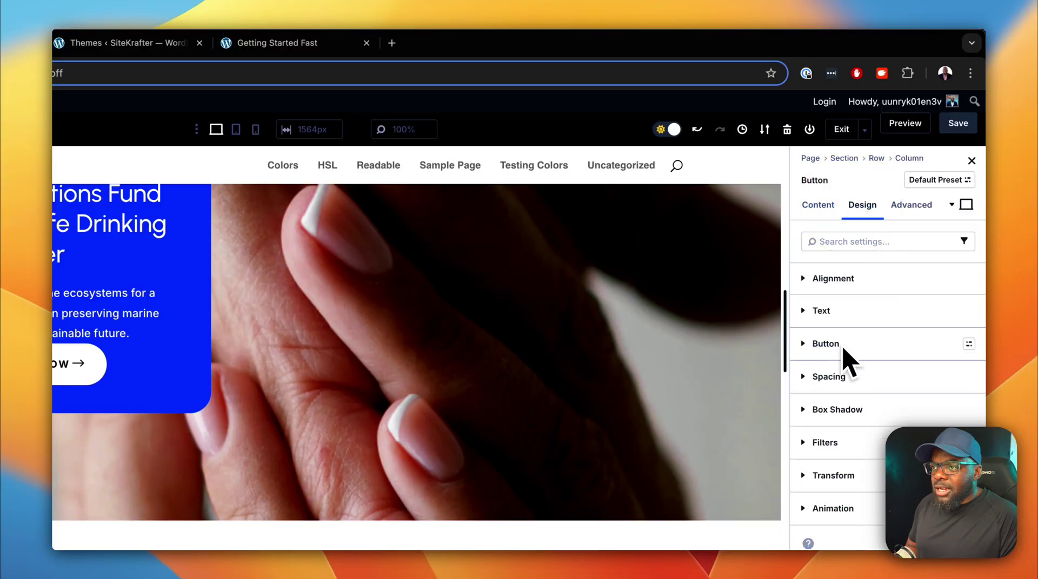
pyautogui.click(902, 208)
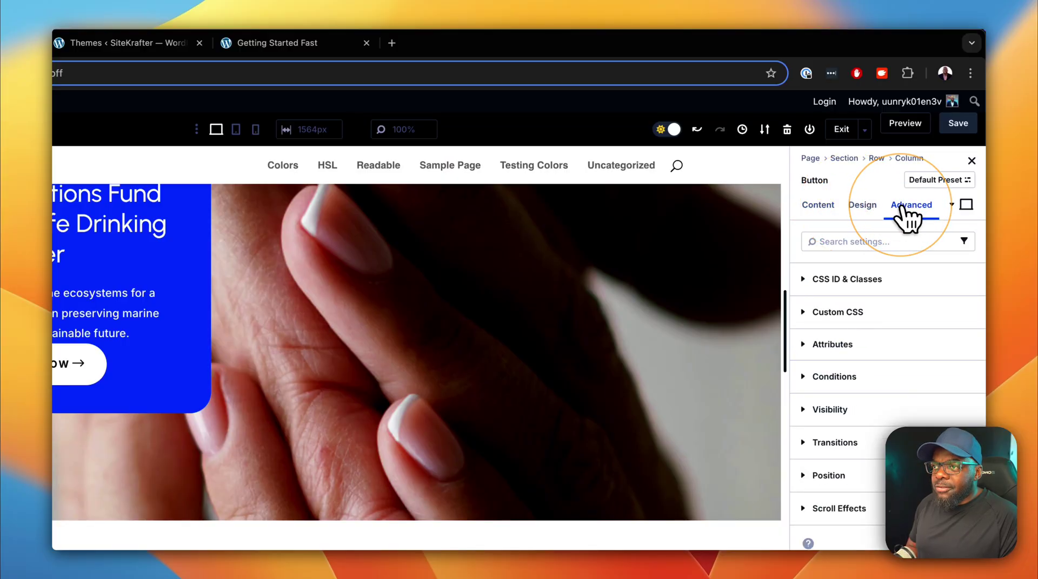
pyautogui.click(886, 279)
pyautogui.click(857, 374)
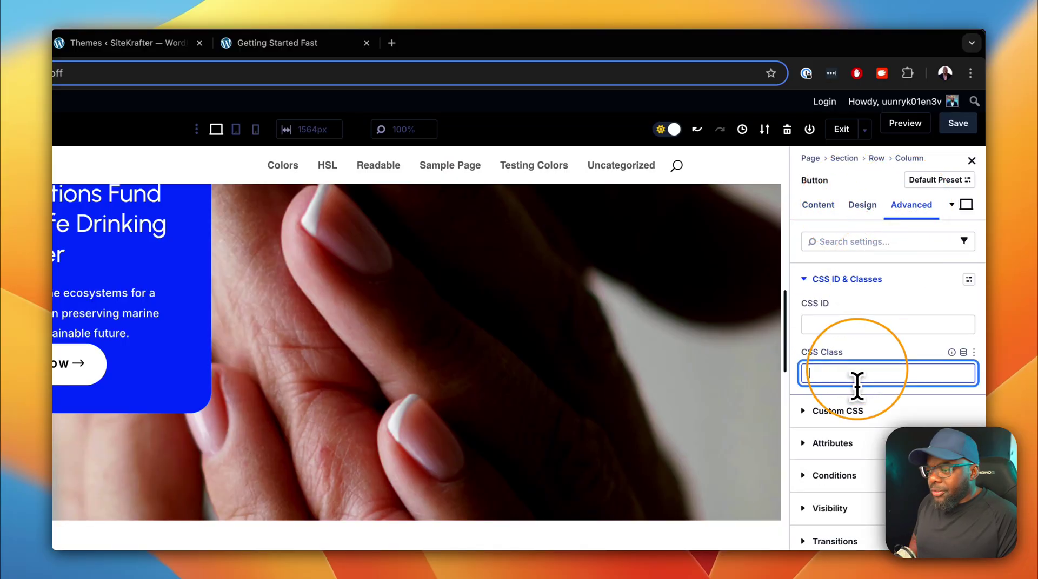
pyautogui.write('mt-')
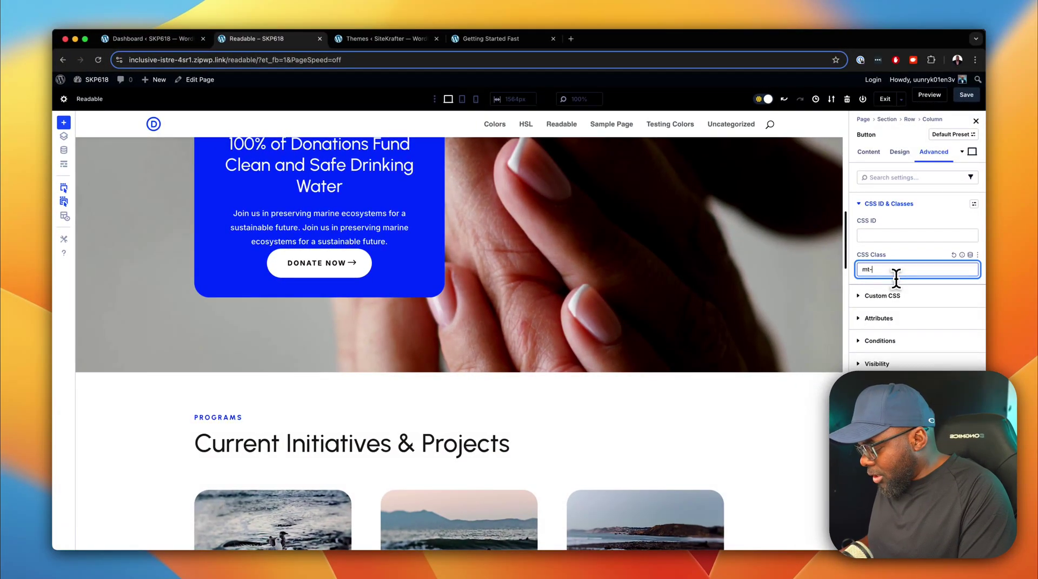
pyautogui.write('l')
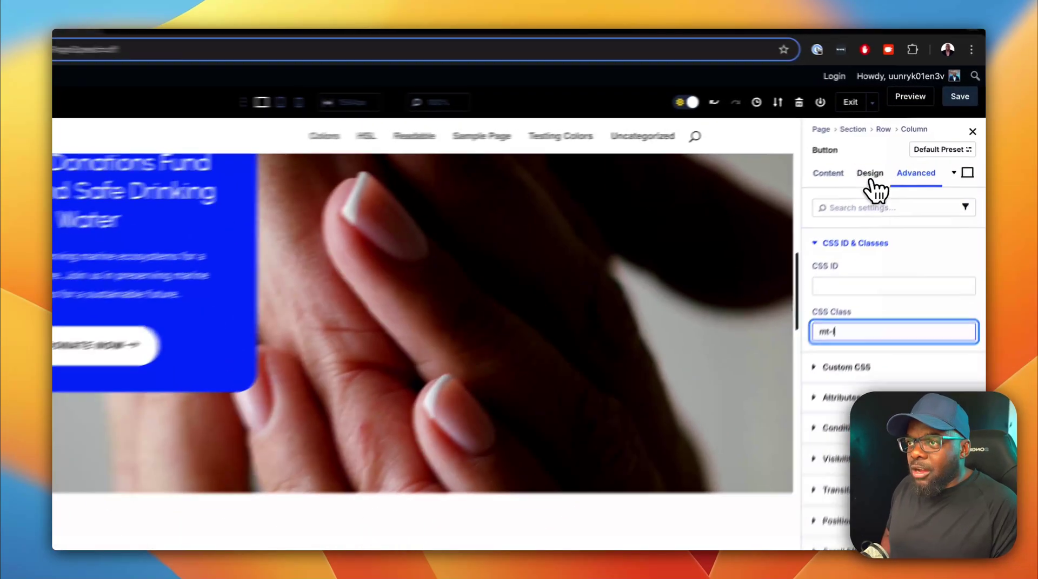
# Set the Donate Now button's top margin to 2rem under Design > Spacing.
pyautogui.click(899, 152)
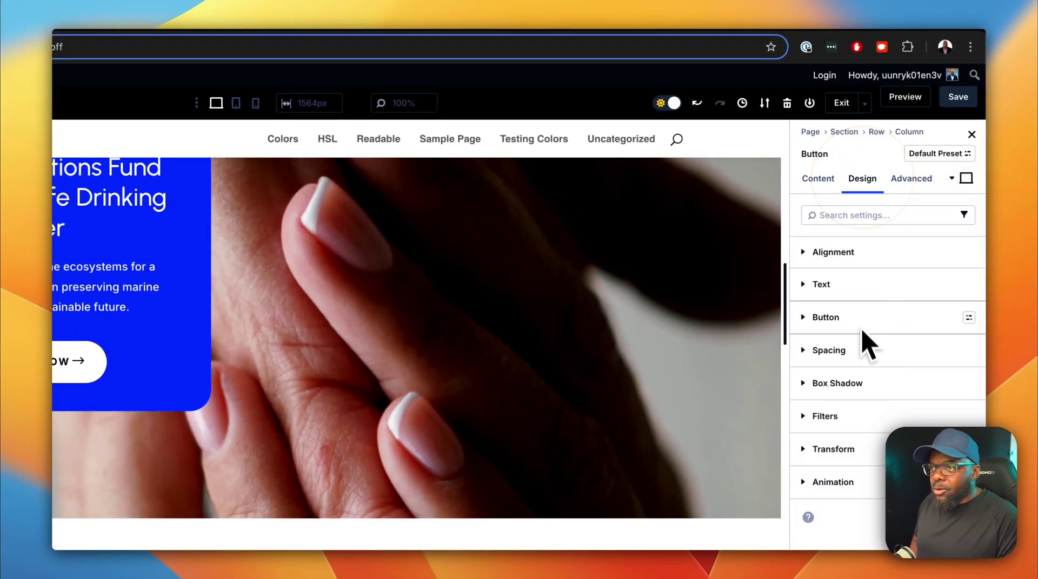
pyautogui.click(864, 351)
pyautogui.click(825, 400)
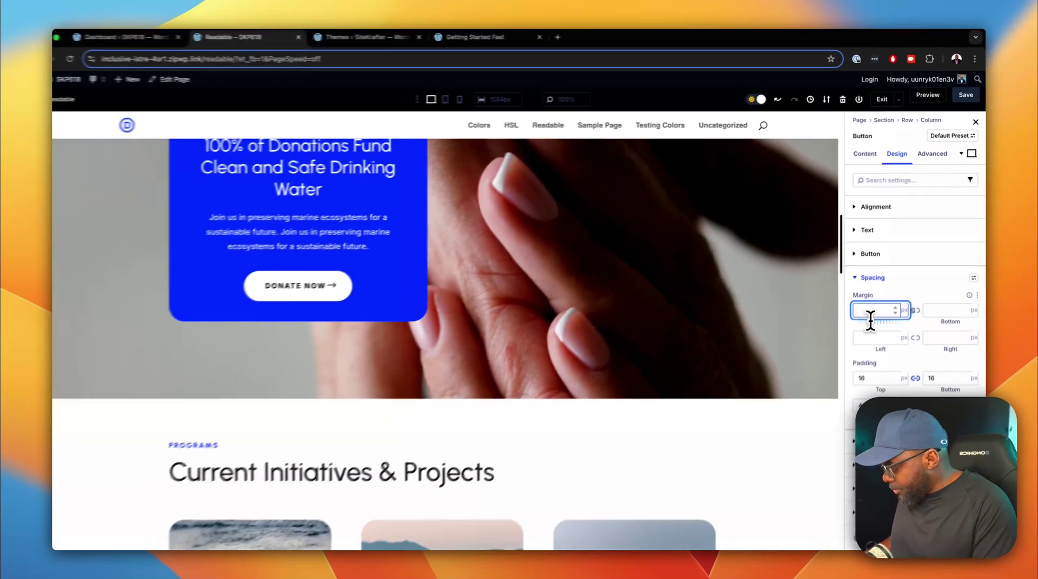
pyautogui.write('2')
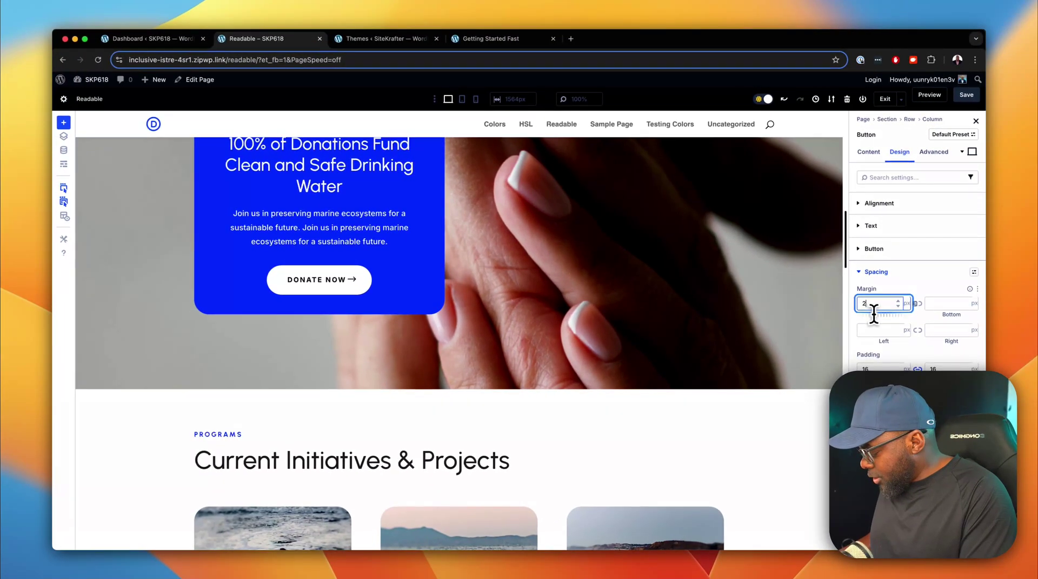
pyautogui.write('re')
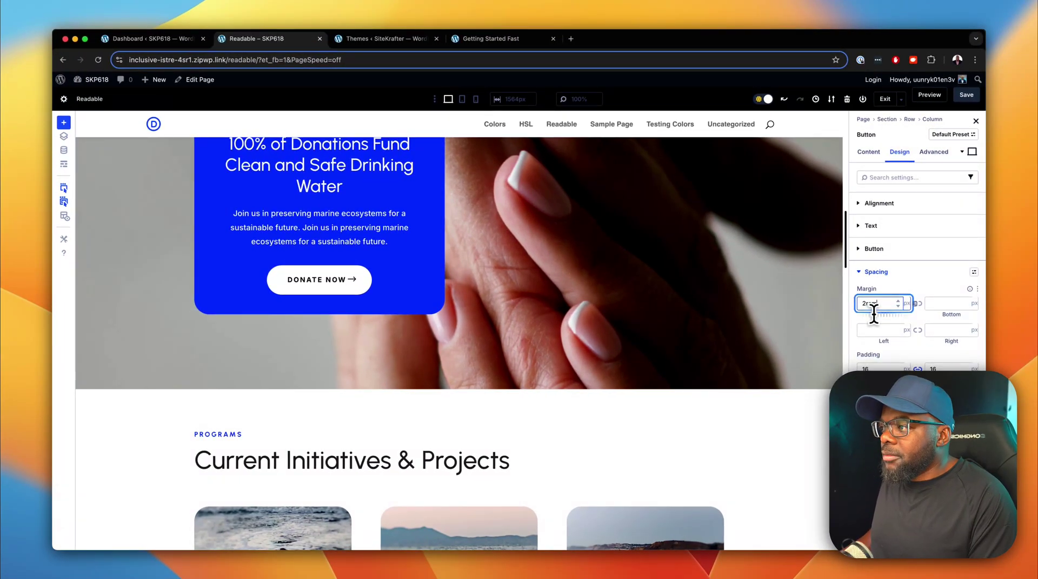
pyautogui.write('m')
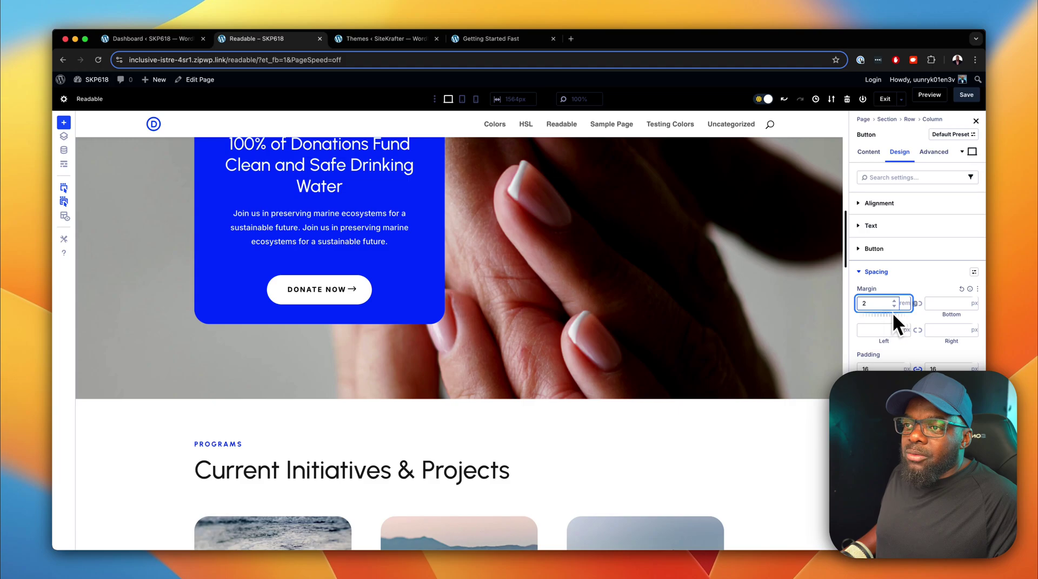